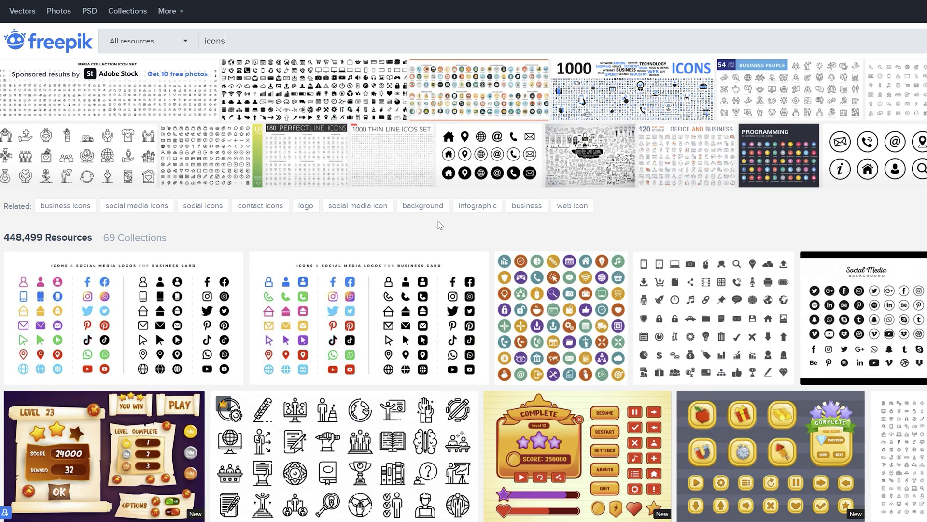
# Scroll through the Freepik 'icons' search results to compare icon packs
pyautogui.scroll(-5, 436, 227)
pyautogui.scroll(5, 436, 227)
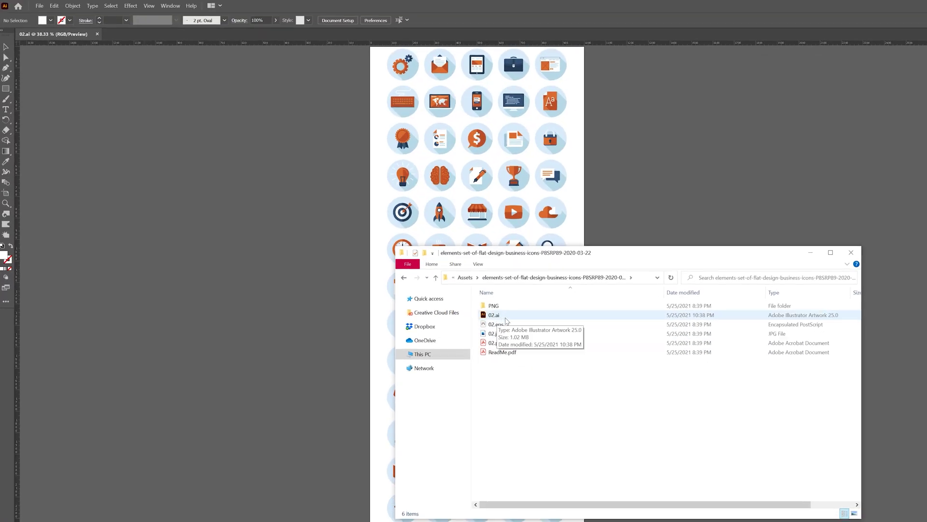
# Inspect the 02.ai and 02.eps files, then close the icon folder to reveal the Illustrator sheet
pyautogui.click(505, 317)
pyautogui.click(507, 325)
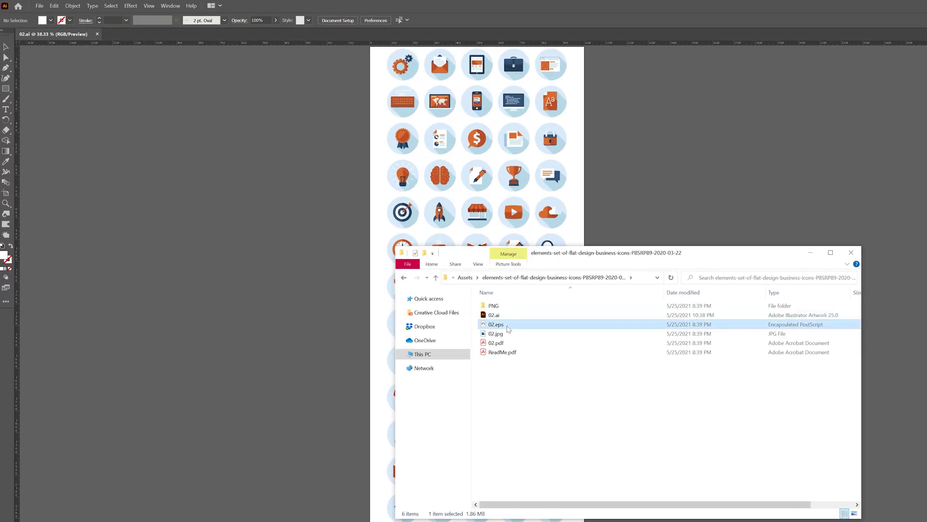
pyautogui.click(330, 176)
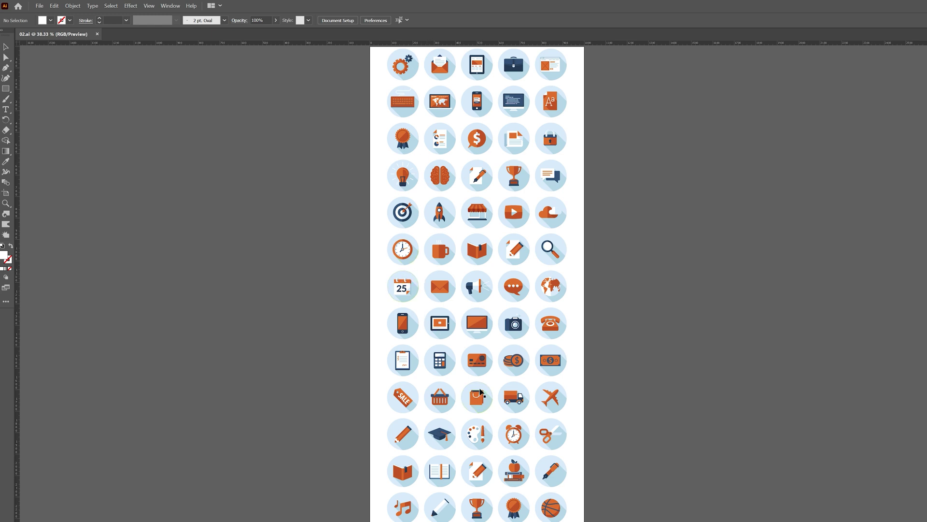
# Create a new 1366×768 Illustrator document
pyautogui.click(40, 6)
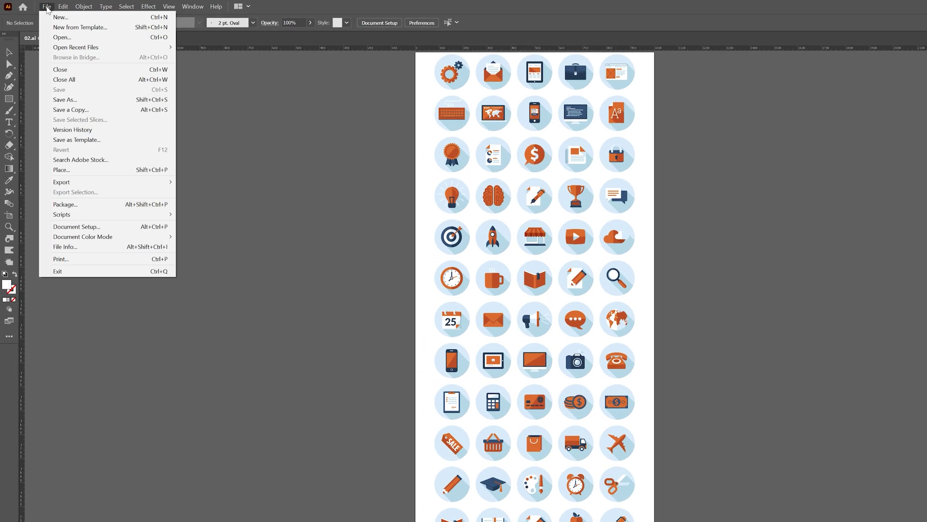
pyautogui.click(50, 15)
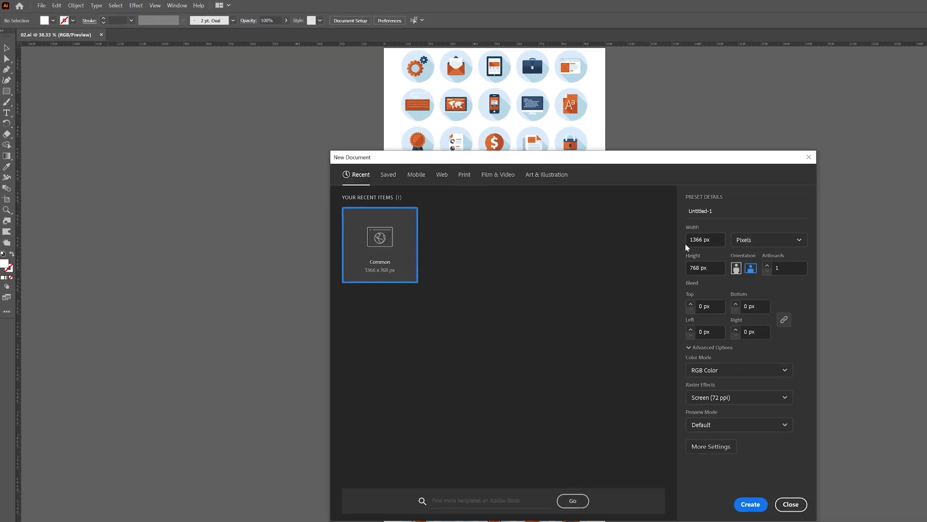
pyautogui.click(750, 503)
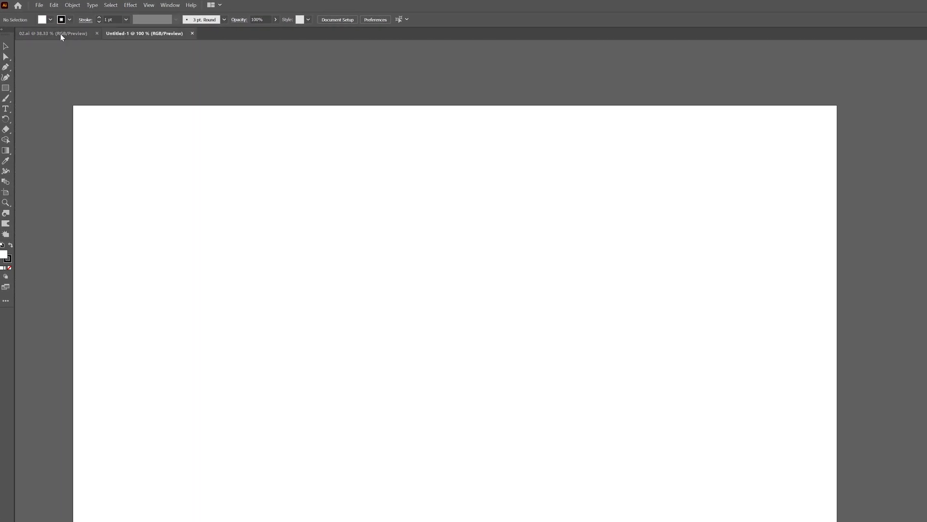
# Copy the rocket icon from the 02.ai sheet and paste it into Untitled-1
pyautogui.click(60, 34)
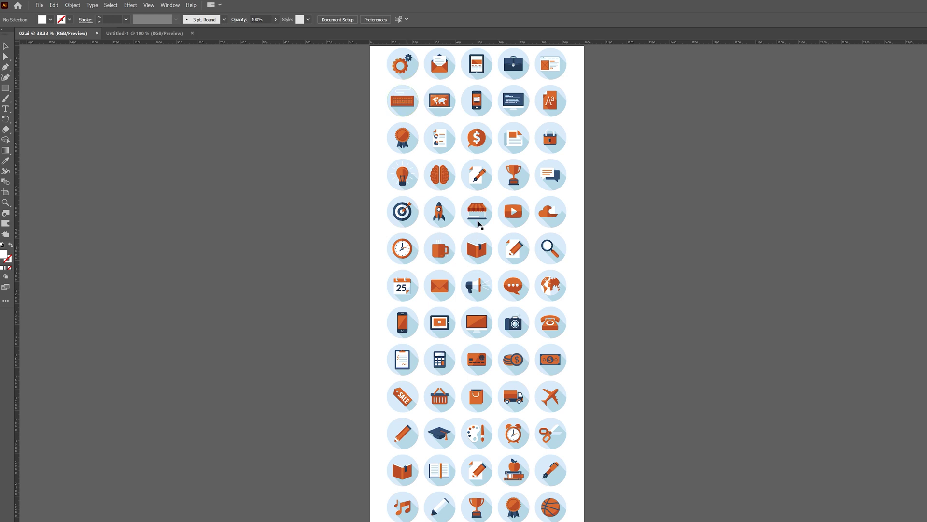
pyautogui.click(439, 221)
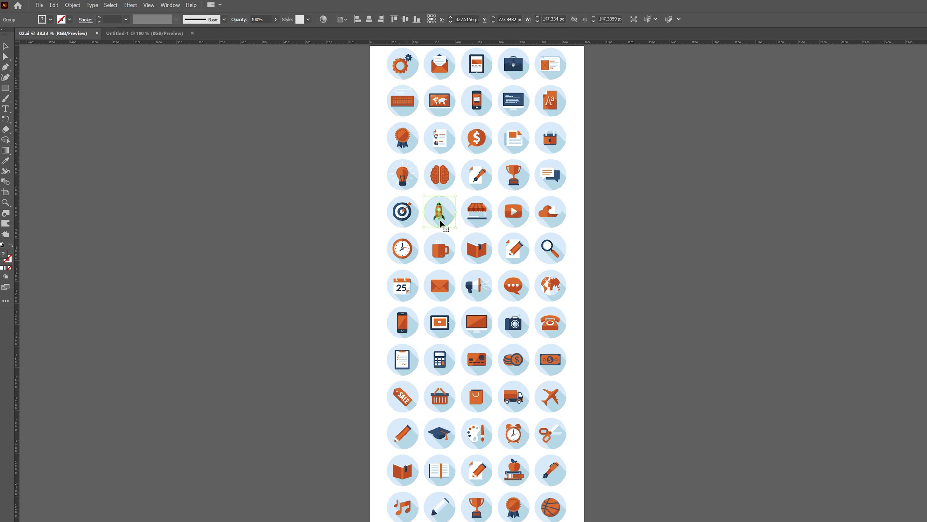
pyautogui.click(155, 33)
pyautogui.hotkey('ctrl', 'v')
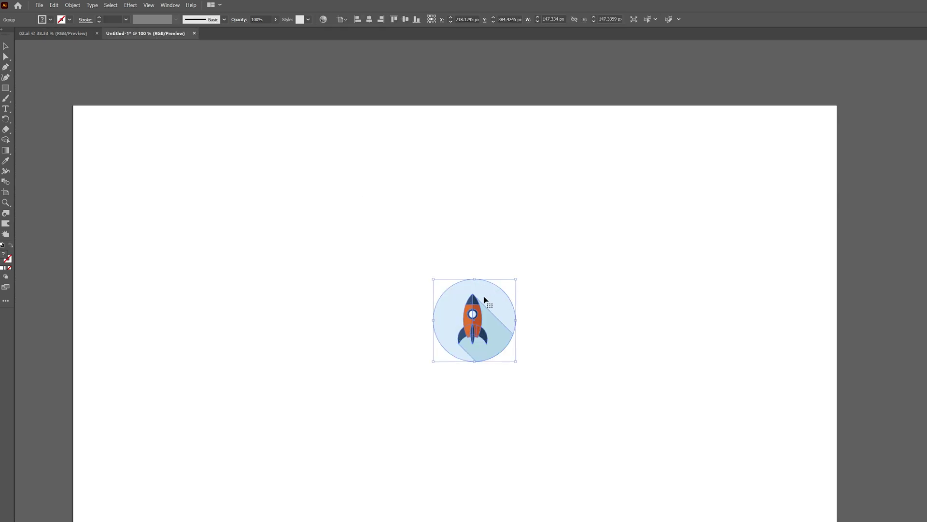
pyautogui.click(603, 268)
# Start a Save As with the name Rocket.ai, cancel it, and return to the 02.ai sheet
pyautogui.click(35, 5)
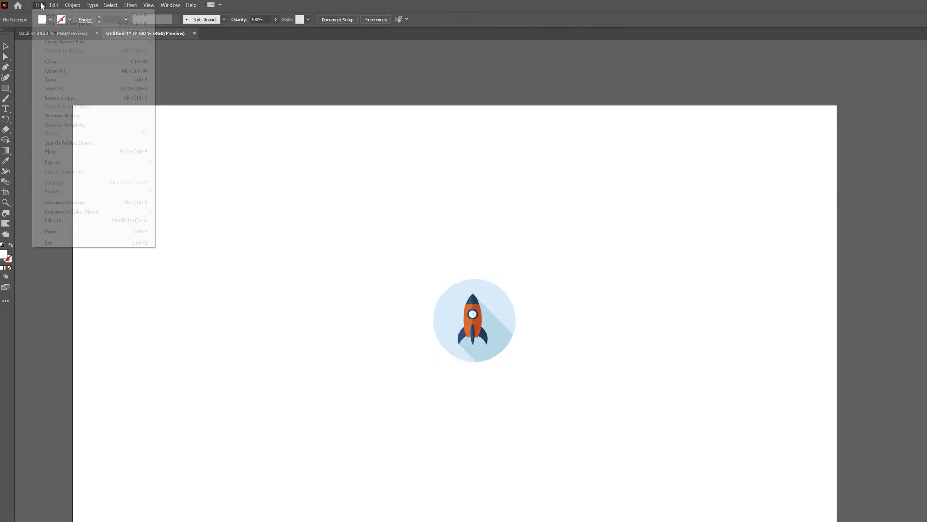
pyautogui.click(50, 89)
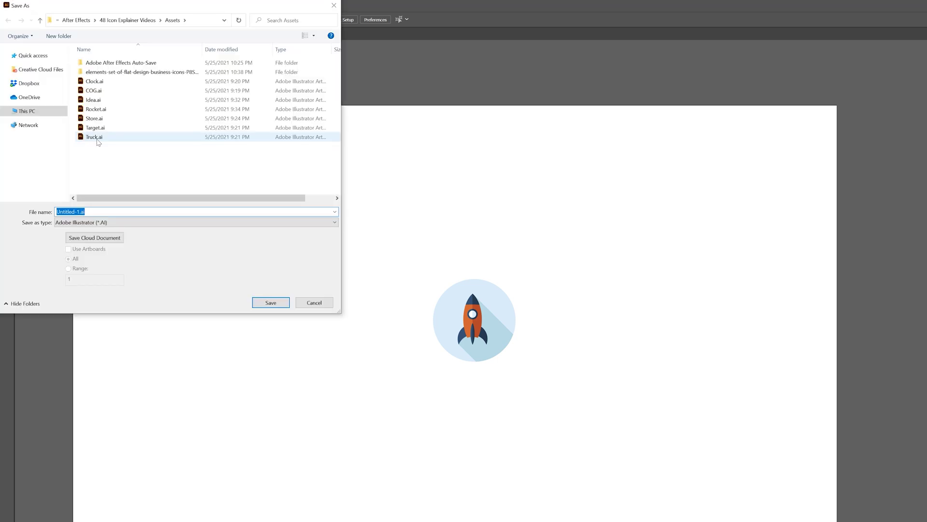
pyautogui.click(97, 110)
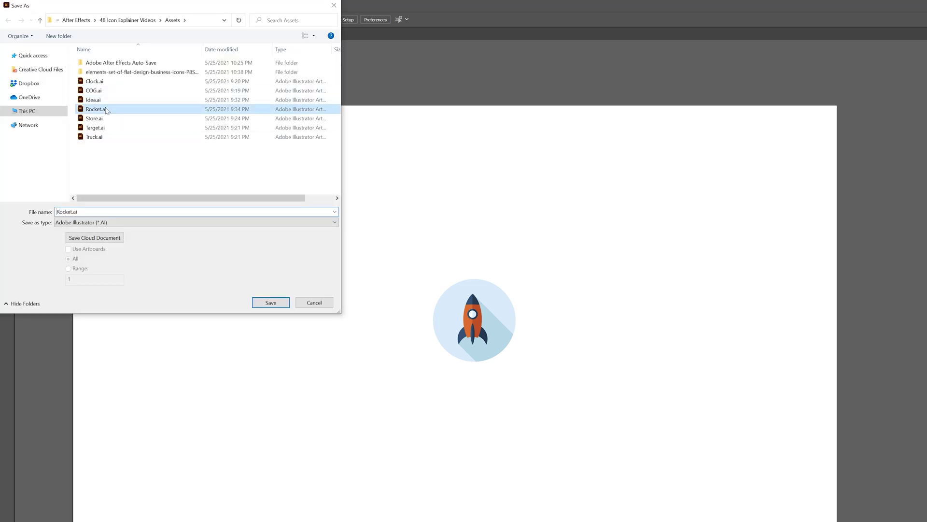
pyautogui.click(314, 303)
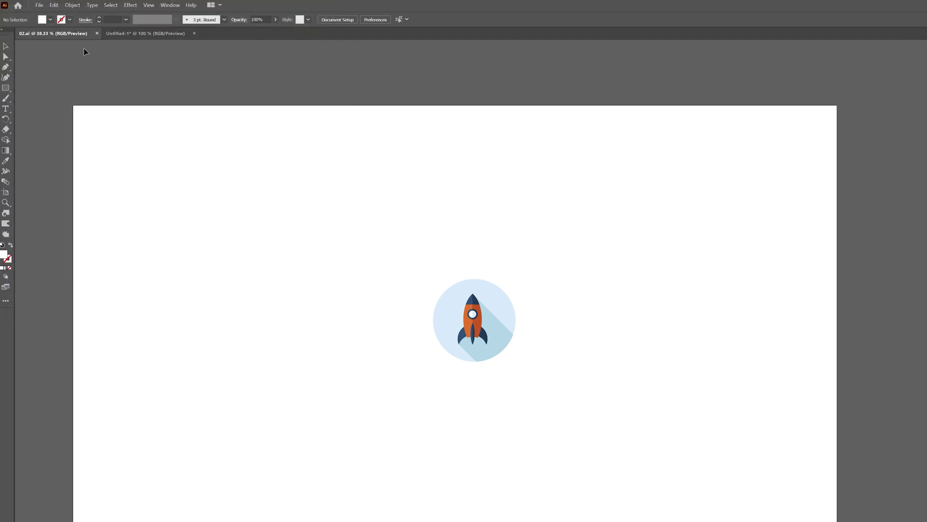
pyautogui.click(53, 33)
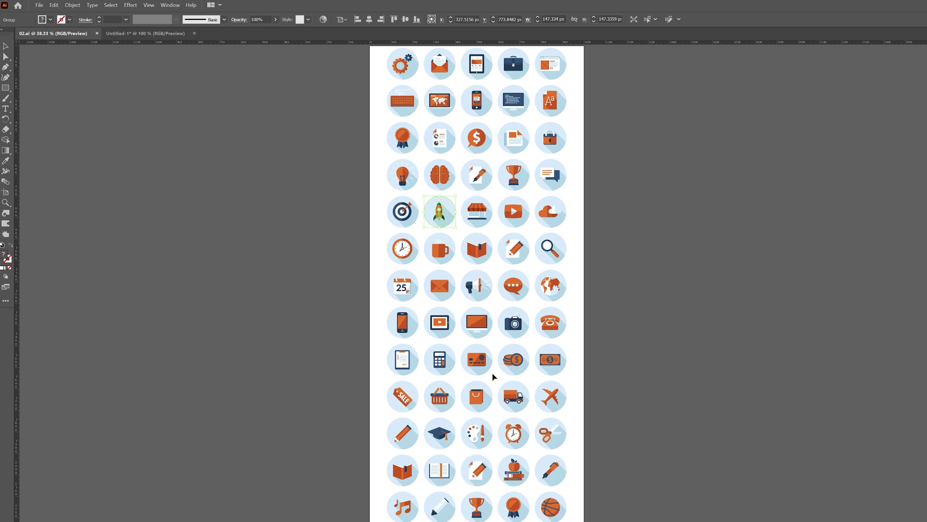
pyautogui.click(642, 211)
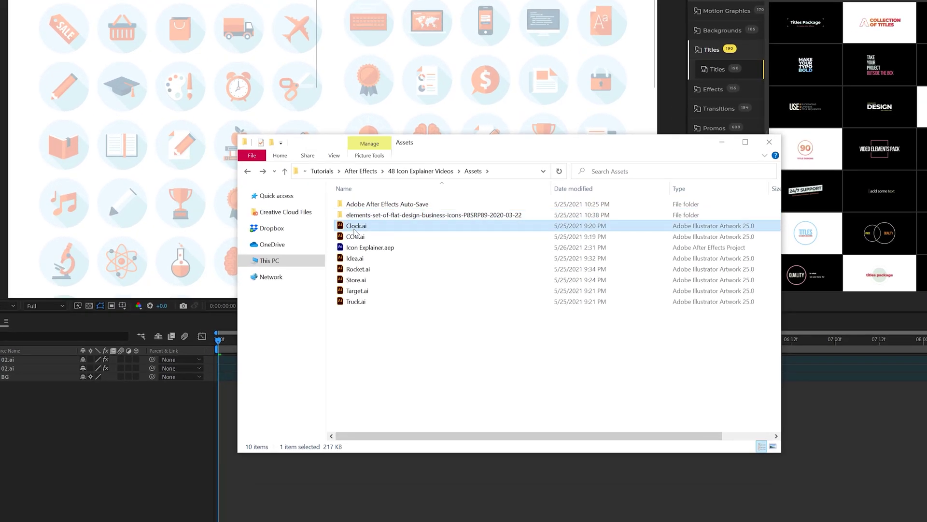
# Import COG.ai, Idea.ai, Rocket.ai and Store.ai with the other icons into the After Effects project
pyautogui.keyDown('ctrl'); pyautogui.click(355, 236); pyautogui.keyUp('ctrl')
pyautogui.keyDown('ctrl'); pyautogui.click(355, 258); pyautogui.keyUp('ctrl')
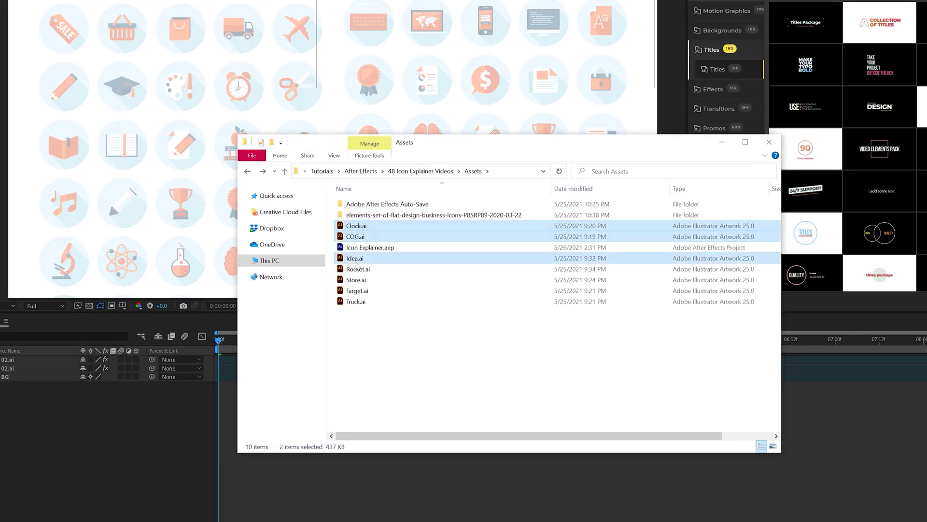
pyautogui.keyDown('ctrl'); pyautogui.click(358, 269); pyautogui.keyUp('ctrl')
pyautogui.keyDown('ctrl'); pyautogui.click(356, 279); pyautogui.keyUp('ctrl')
pyautogui.moveTo(356, 236); pyautogui.dragTo(5, 73)
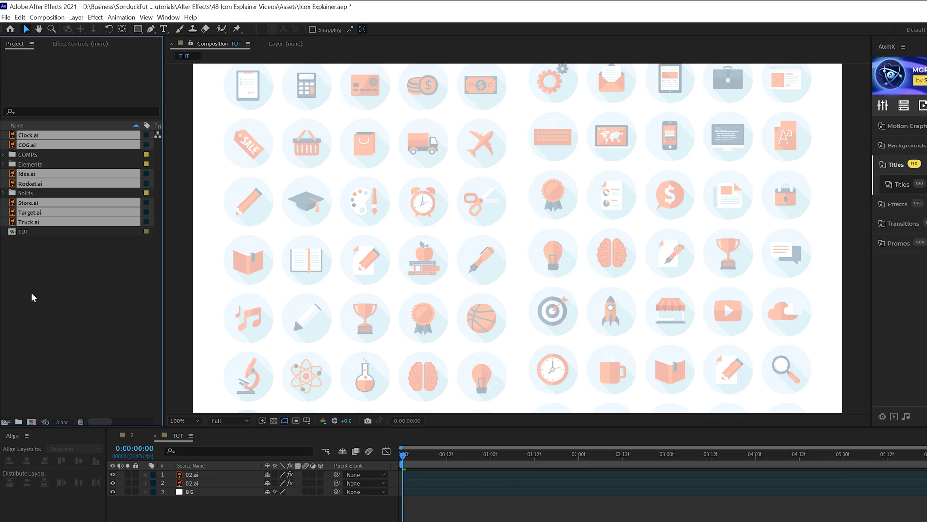
# Move the icon files into the Elements folder and add Store.ai as a layer in TUT
pyautogui.moveTo(29, 202); pyautogui.dragTo(30, 164)
pyautogui.click(40, 205)
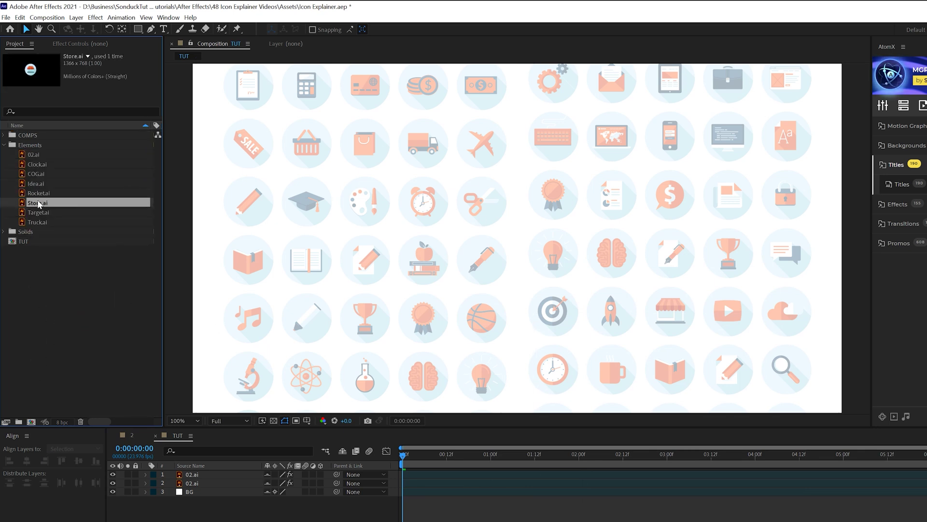
pyautogui.moveTo(38, 204); pyautogui.dragTo(205, 476)
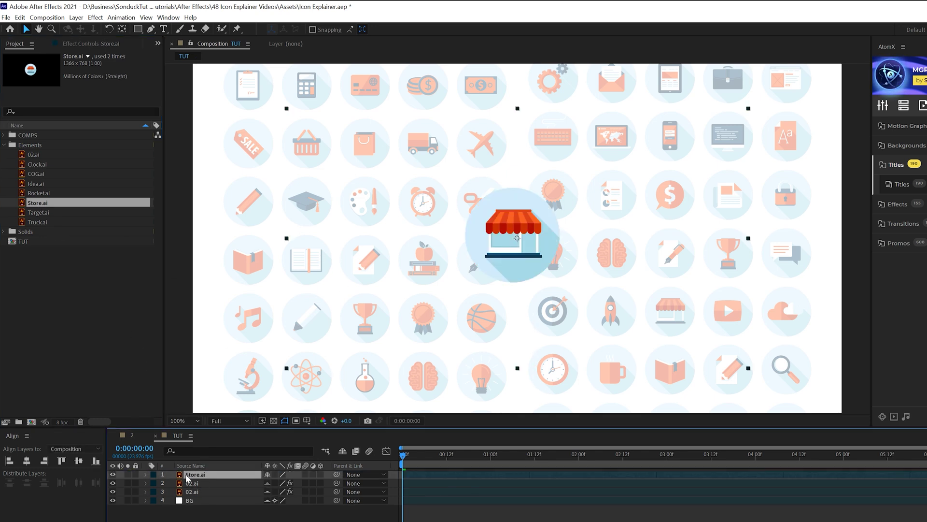
pyautogui.click(131, 435)
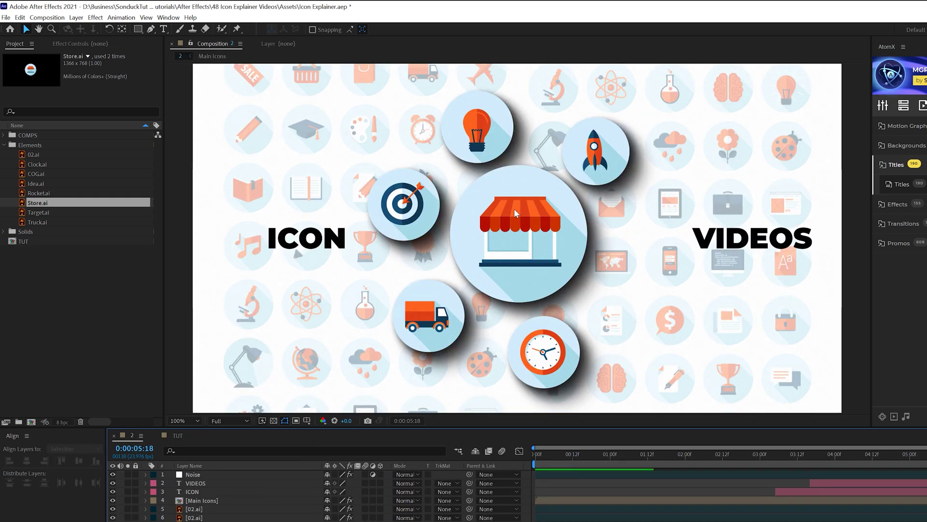
pyautogui.click(178, 436)
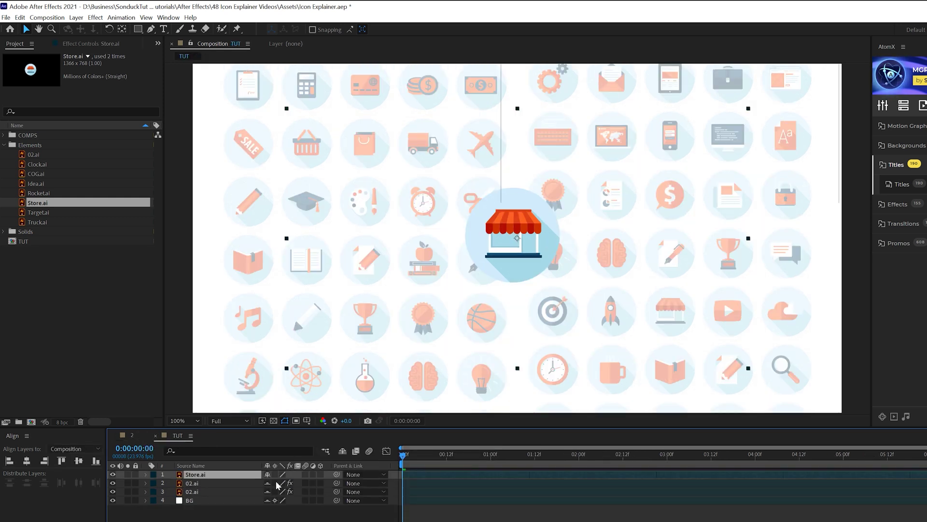
# Scale the store icon to 184% with Continuously Rasterize enabled for sharp edges
pyautogui.press('s')
pyautogui.moveTo(281, 483); pyautogui.dragTo(594, 440)
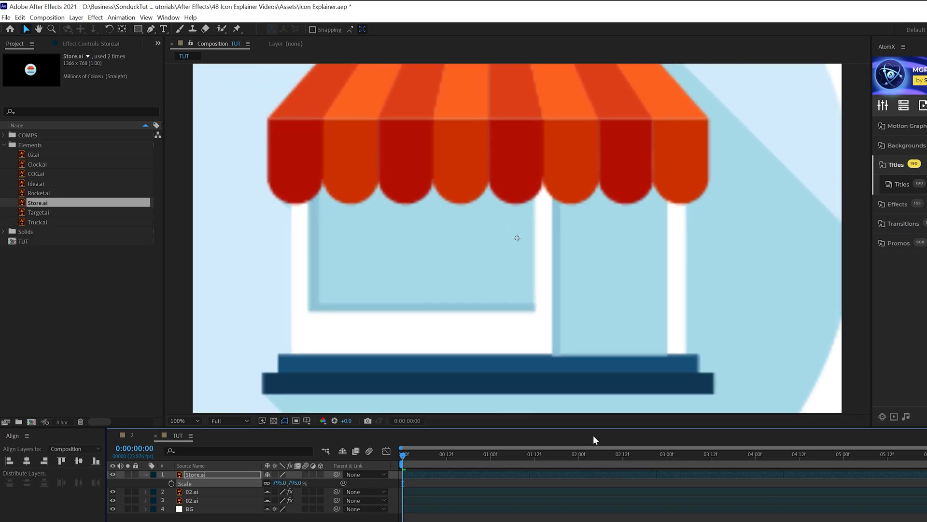
pyautogui.click(275, 473)
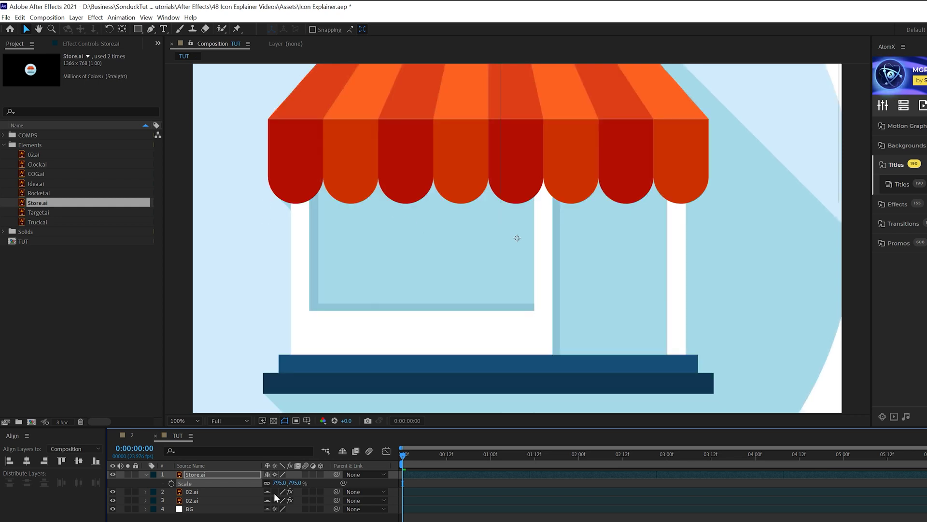
pyautogui.moveTo(280, 483)
pyautogui.mouseDown()
pyautogui.moveTo(205, 483)
pyautogui.moveTo(276, 483)
pyautogui.moveTo(263, 483)
pyautogui.mouseUp()
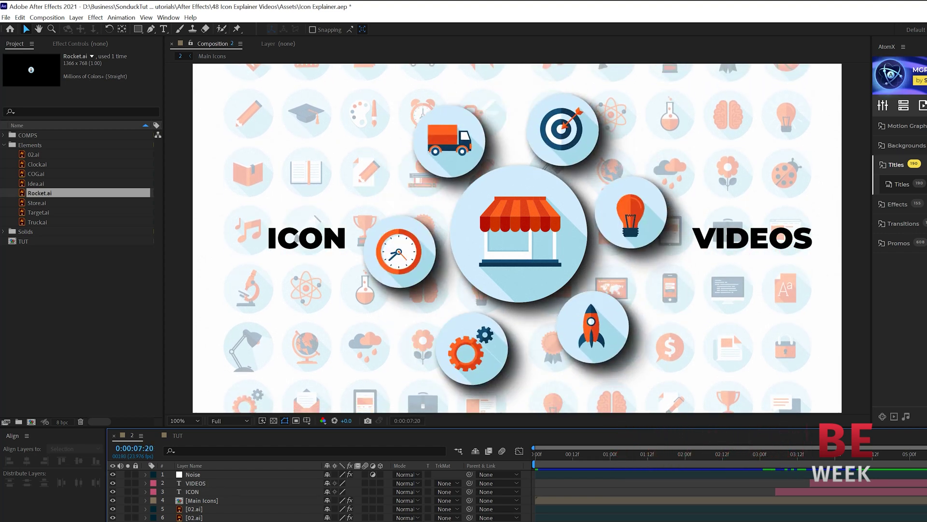
# Add the clock at 167% scale up-right of the store, then bring in the COG icon
pyautogui.press('pageup')
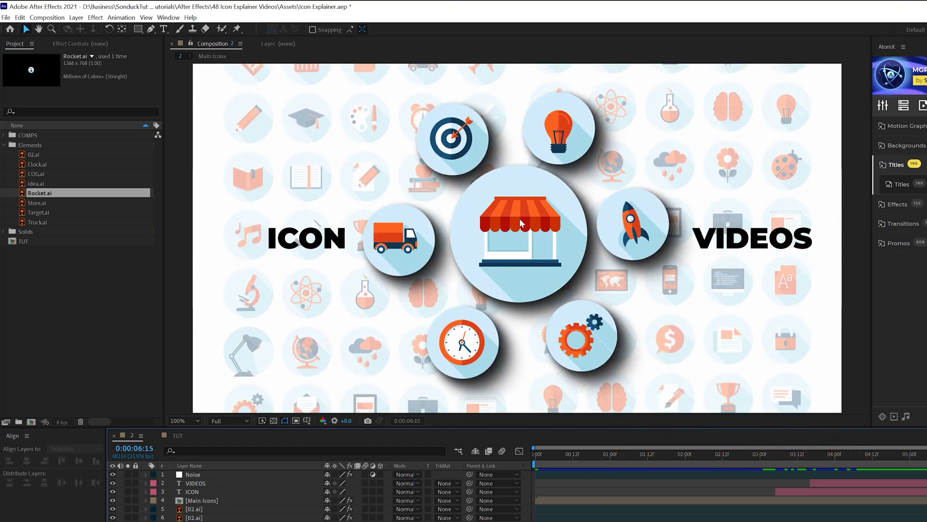
pyautogui.click(176, 435)
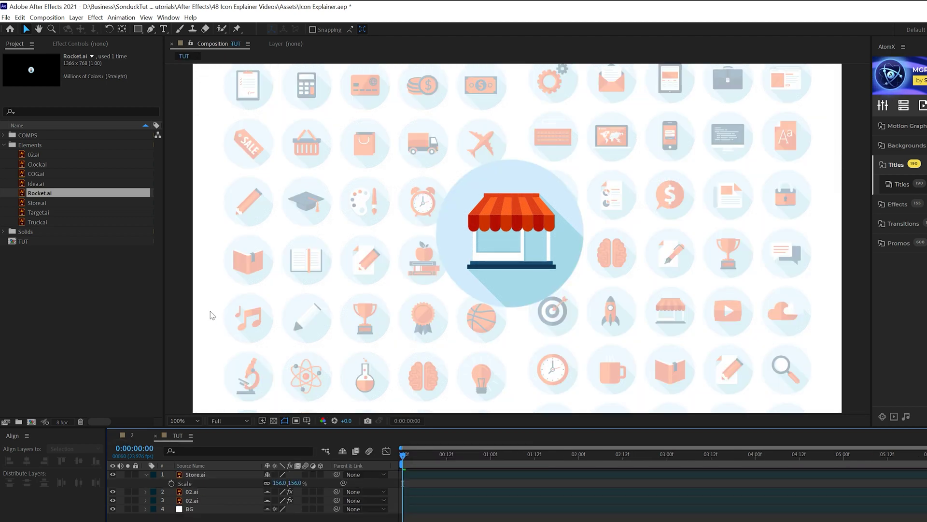
pyautogui.moveTo(53, 165); pyautogui.dragTo(207, 486)
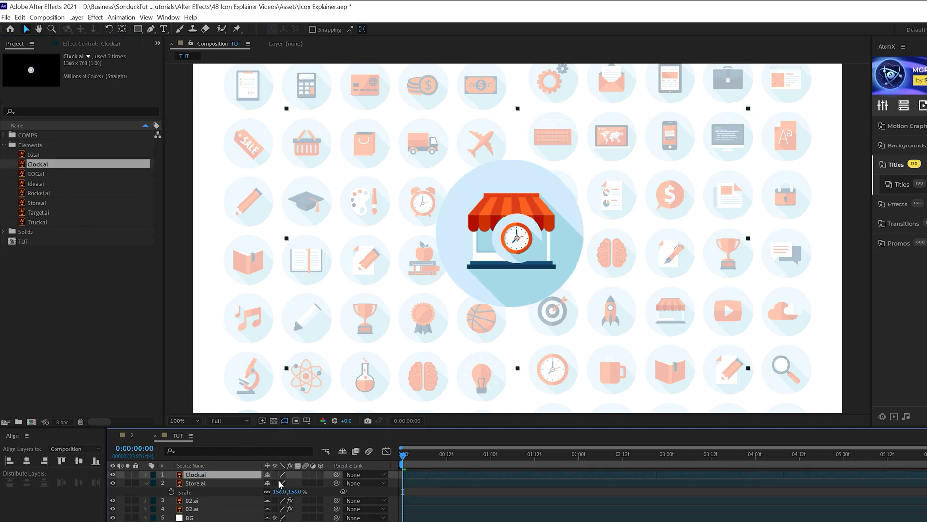
pyautogui.press('s')
pyautogui.moveTo(283, 485); pyautogui.dragTo(315, 485)
pyautogui.moveTo(519, 241); pyautogui.dragTo(623, 164)
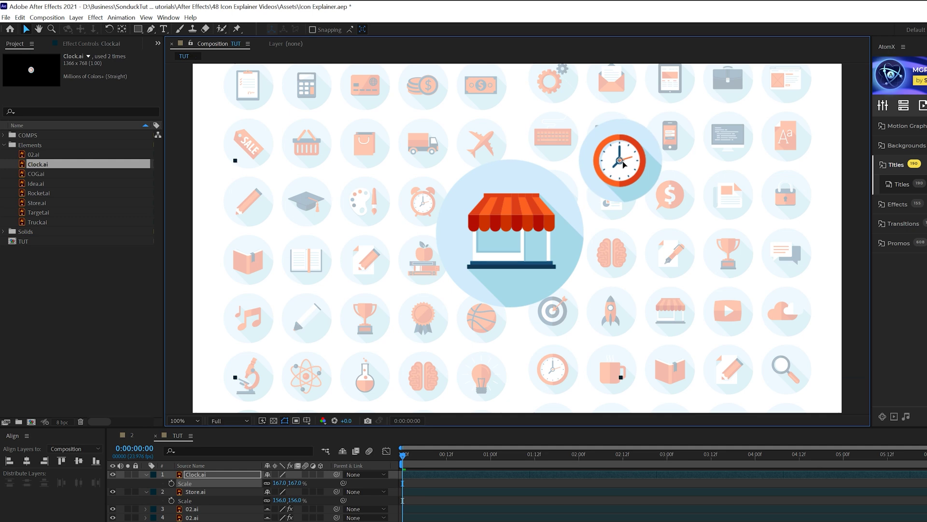
pyautogui.click(275, 473)
pyautogui.moveTo(36, 173); pyautogui.dragTo(179, 484)
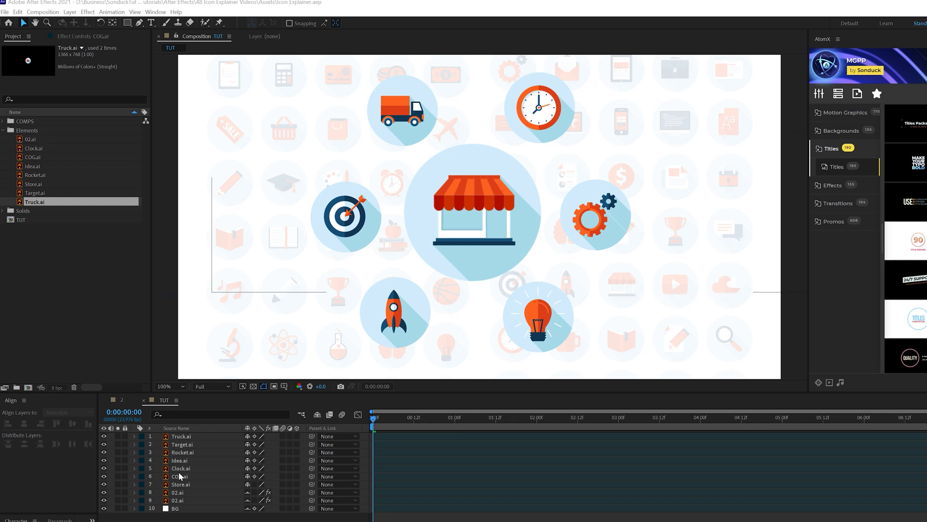
# Convert the Target.ai layer into a Target Outlines shape layer and expand it
pyautogui.click(181, 443)
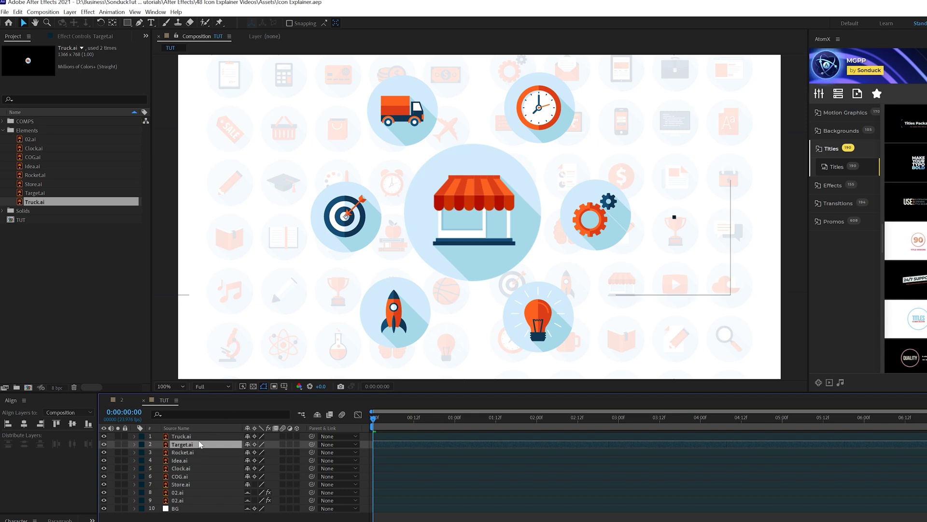
pyautogui.rightClick(182, 448)
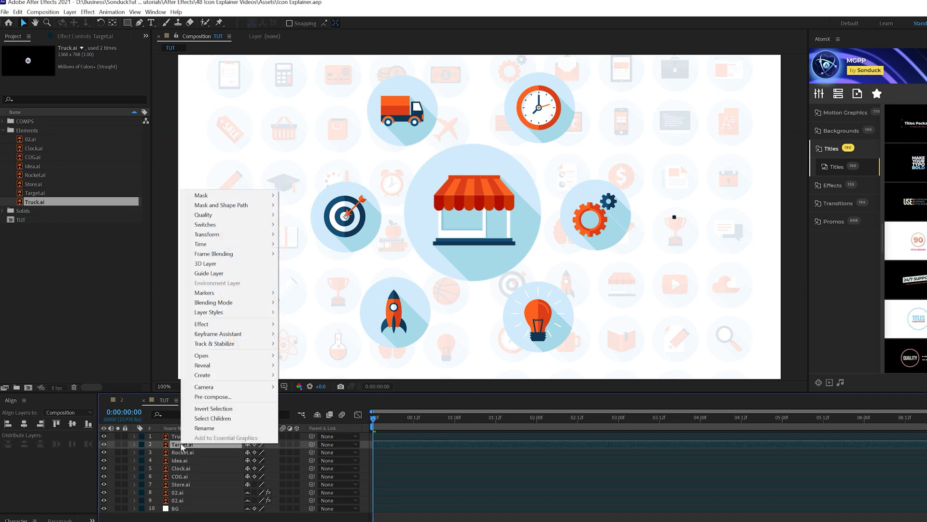
pyautogui.moveTo(223, 376)
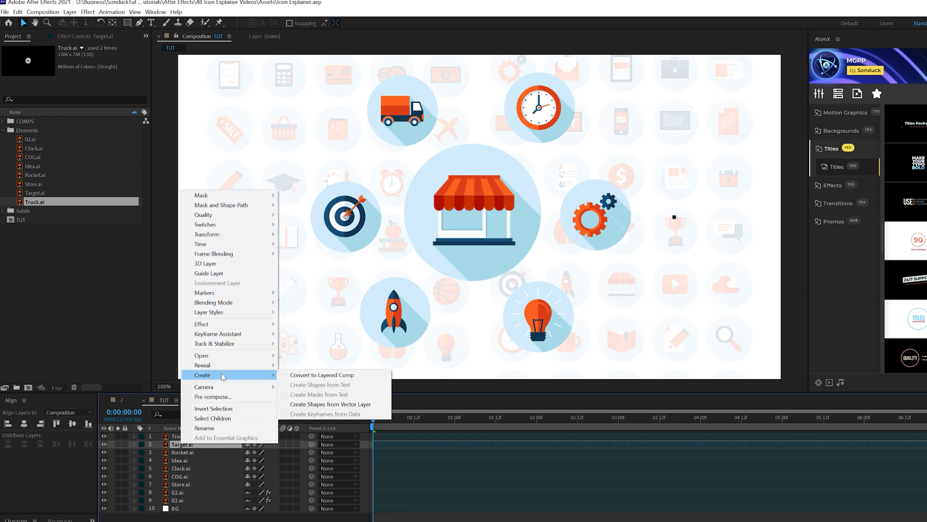
pyautogui.click(312, 405)
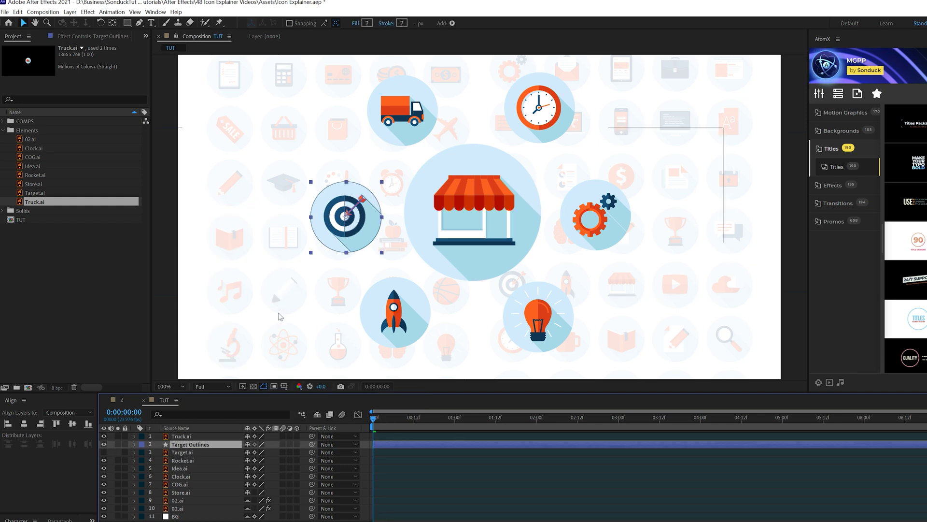
pyautogui.click(134, 444)
# Toggle group visibility to identify Groups 1–4 as the dart's parts
pyautogui.click(143, 453)
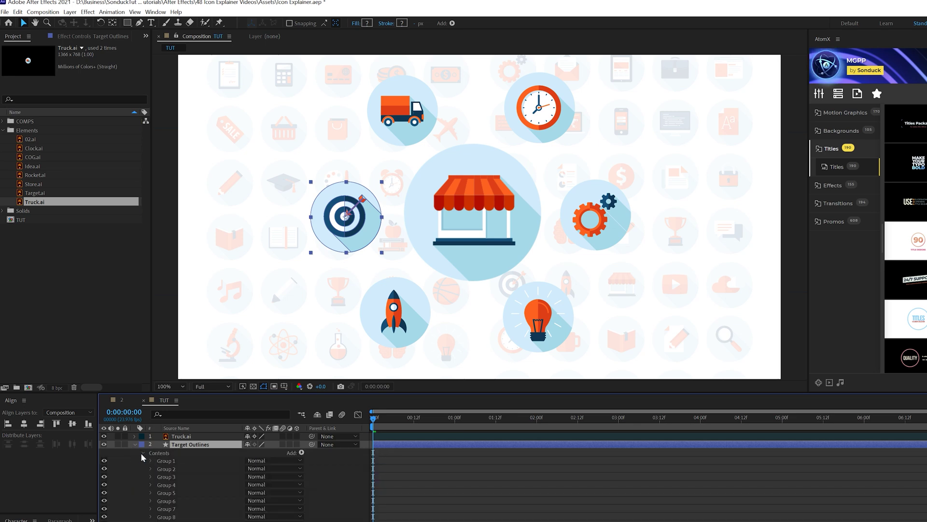
pyautogui.click(170, 461)
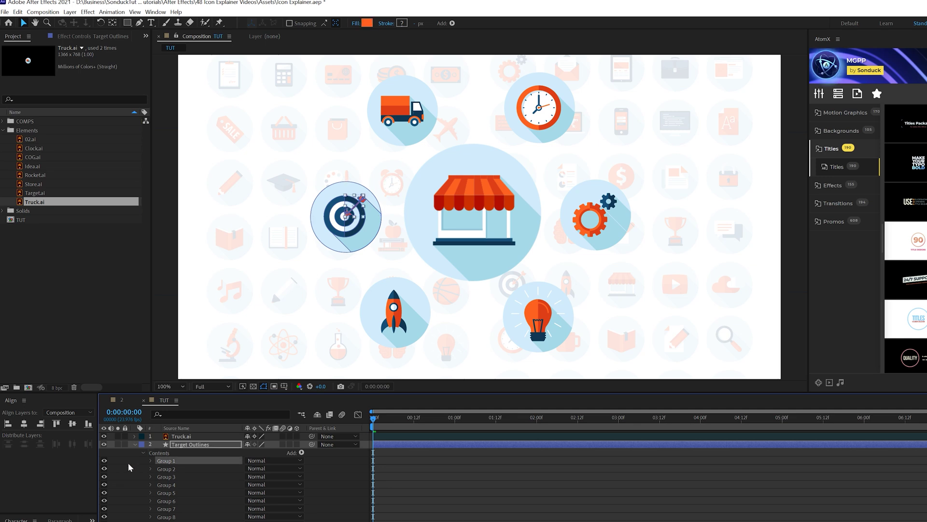
pyautogui.click(103, 462)
pyautogui.click(104, 462)
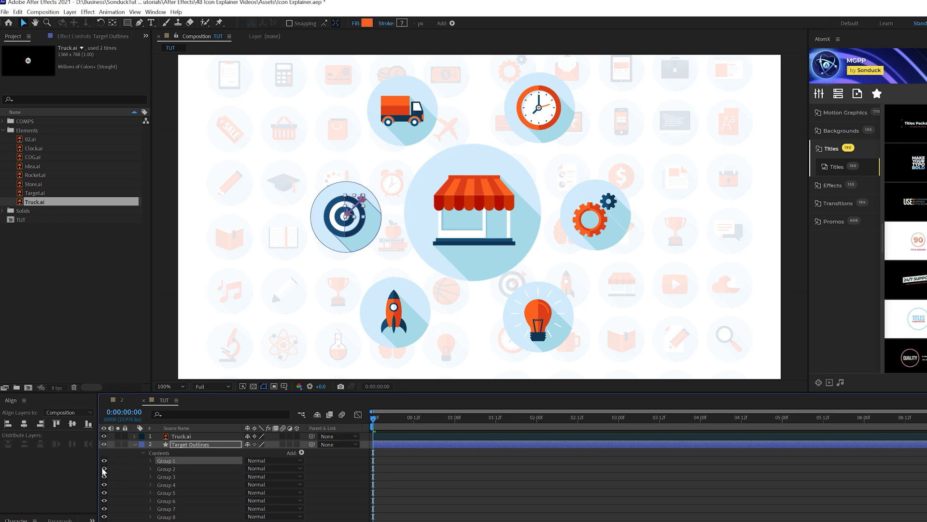
pyautogui.moveTo(105, 481); pyautogui.dragTo(105, 460)
pyautogui.click(167, 484)
# Add an empty Group 16 at the top of the contents and move Groups 1–4 into it
pyautogui.keyDown('shift'); pyautogui.click(170, 462); pyautogui.keyUp('shift')
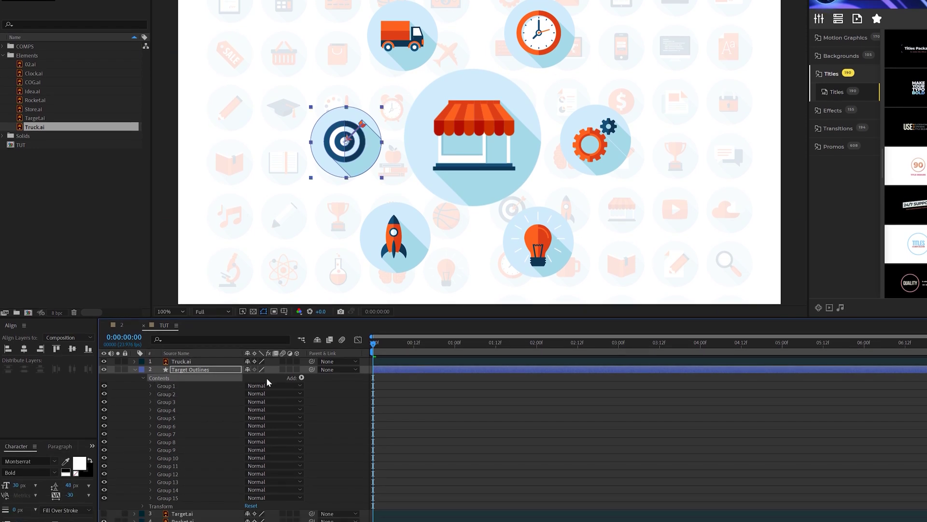
pyautogui.click(301, 378)
pyautogui.click(272, 368)
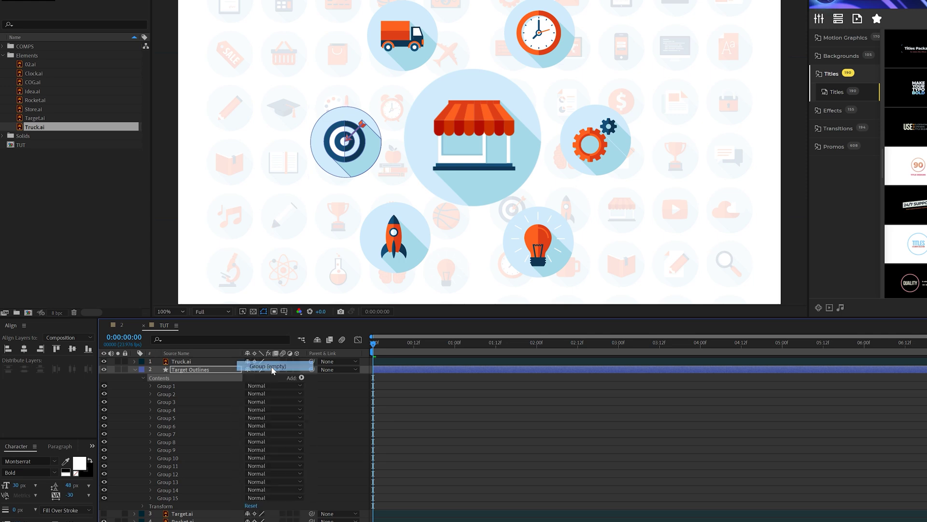
pyautogui.moveTo(169, 509); pyautogui.dragTo(169, 386)
pyautogui.click(174, 393)
pyautogui.keyDown('shift'); pyautogui.click(171, 418); pyautogui.keyUp('shift')
# Confirm Group 16 holds the dart by toggling its visibility, then expand it
pyautogui.click(131, 386)
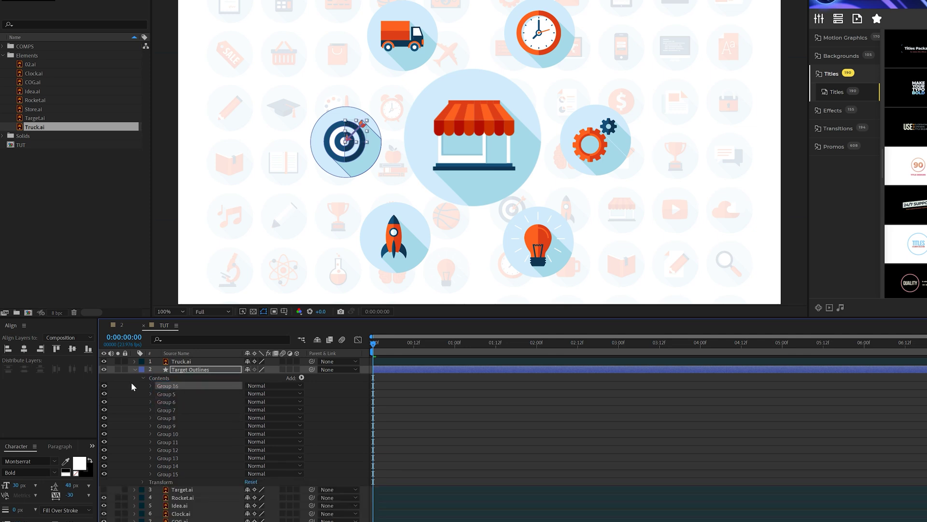
pyautogui.click(103, 386)
pyautogui.click(104, 386)
pyautogui.click(151, 386)
# Keyframe Group 16's position from 192,-118 down to 0,0 and preview the dart's flight
pyautogui.click(158, 426)
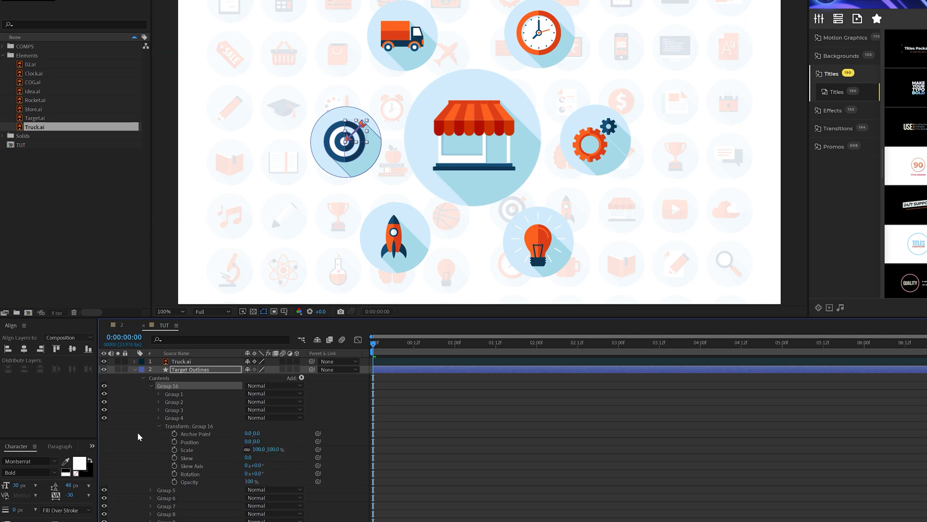
pyautogui.click(174, 441)
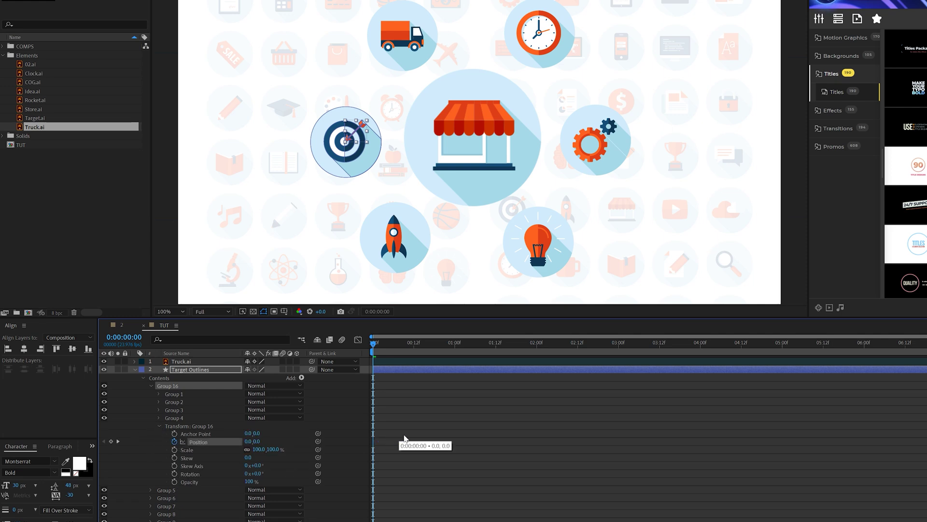
pyautogui.moveTo(386, 442); pyautogui.dragTo(394, 442)
pyautogui.moveTo(245, 443); pyautogui.dragTo(256, 444)
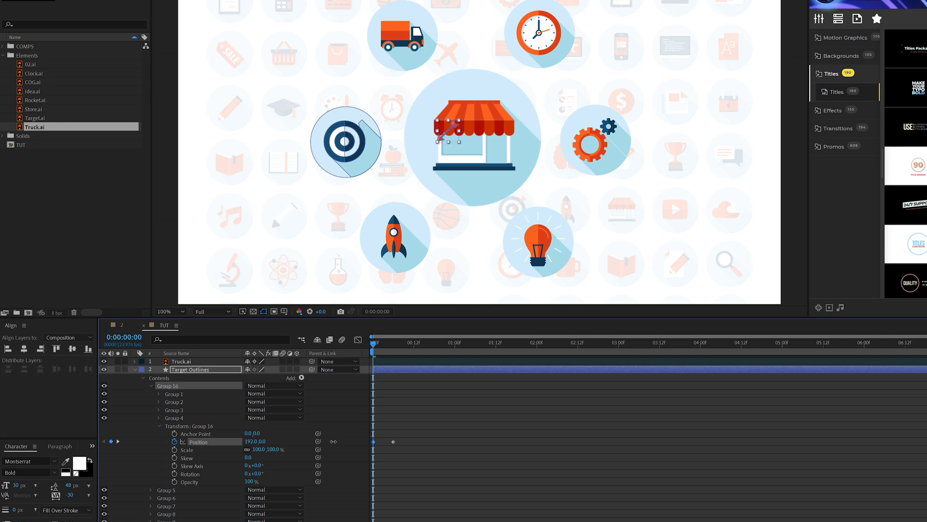
pyautogui.moveTo(264, 442); pyautogui.dragTo(231, 443)
pyautogui.press('space')
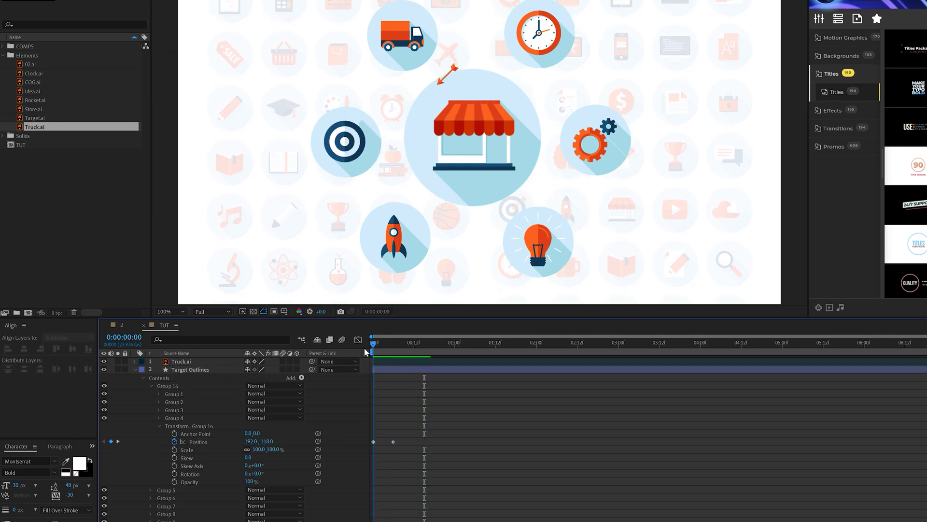
pyautogui.press('space')
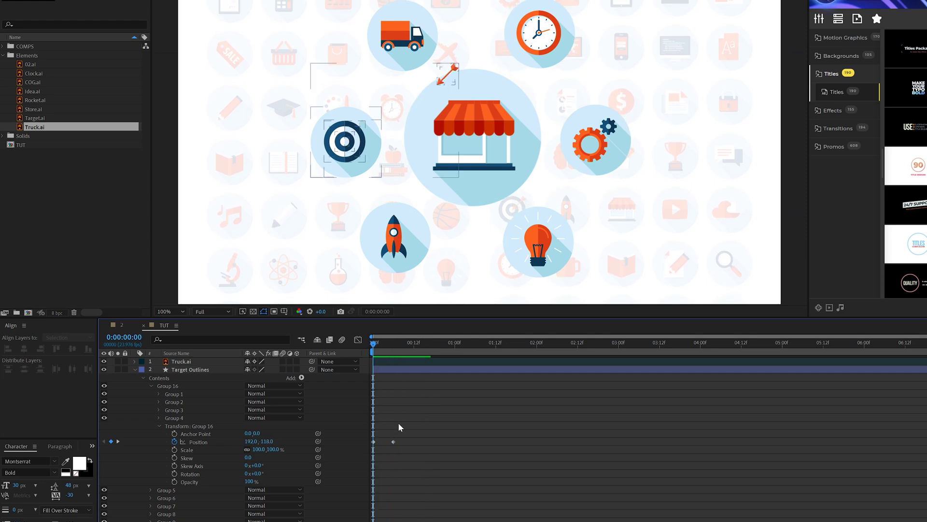
pyautogui.moveTo(410, 431); pyautogui.dragTo(445, 445)
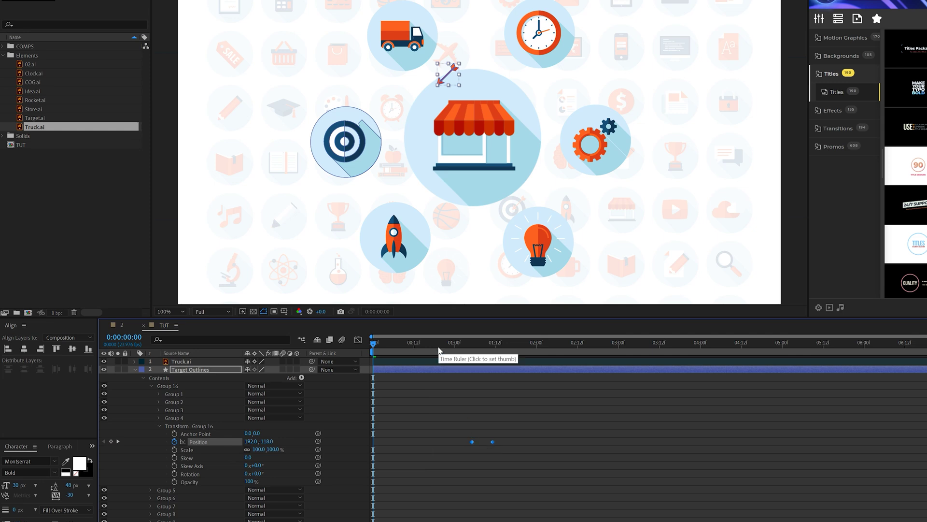
pyautogui.press('space')
pyautogui.press('space')
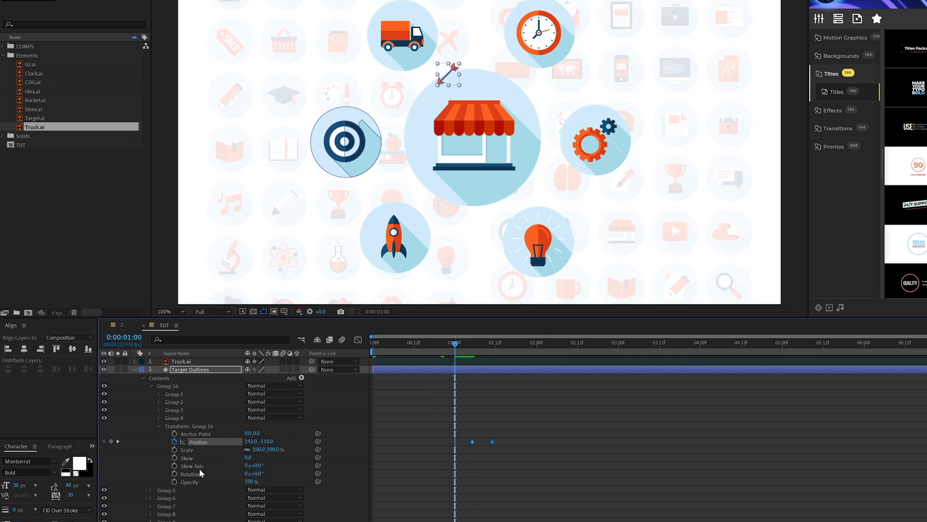
# Keyframe Group 16's opacity from 0% to 100% aligned with the dart's start, and preview it
pyautogui.click(175, 481)
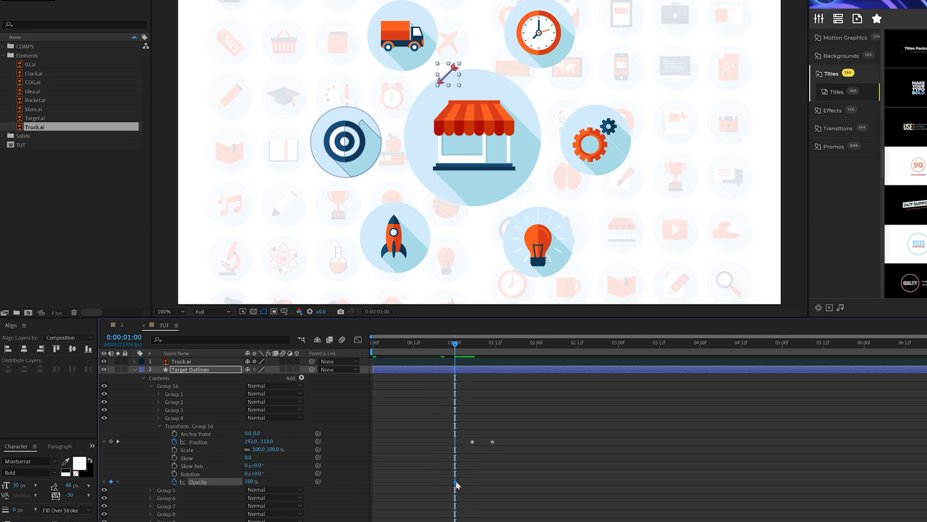
pyautogui.moveTo(473, 484); pyautogui.dragTo(483, 484)
pyautogui.press('k')
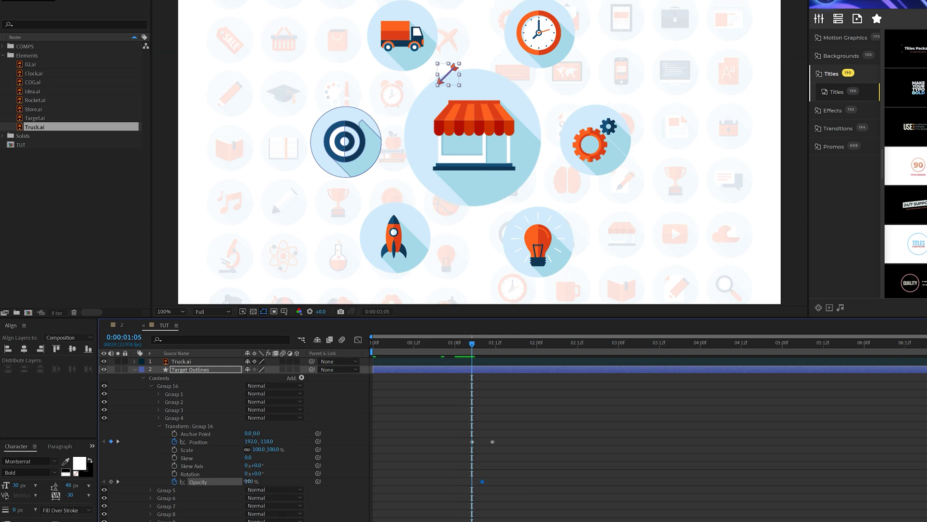
pyautogui.click(437, 498)
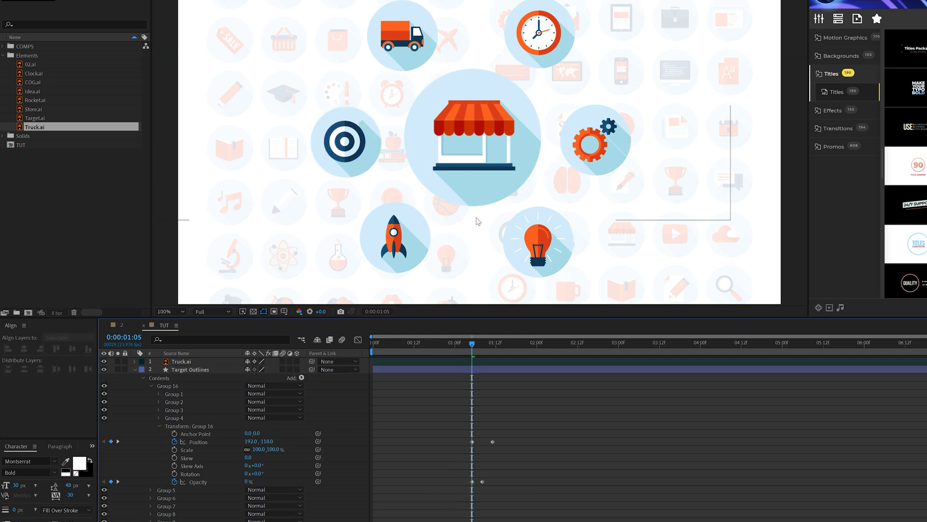
pyautogui.moveTo(485, 346); pyautogui.dragTo(531, 353)
pyautogui.click(181, 377)
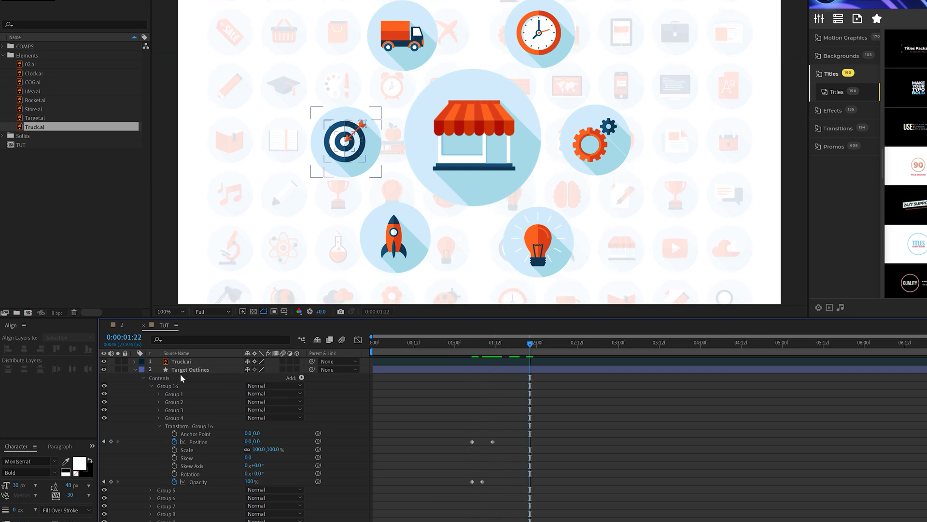
# Collapse Target Outlines, select the Clock layer and zoom in on the clock
pyautogui.click(134, 369)
pyautogui.click(187, 401)
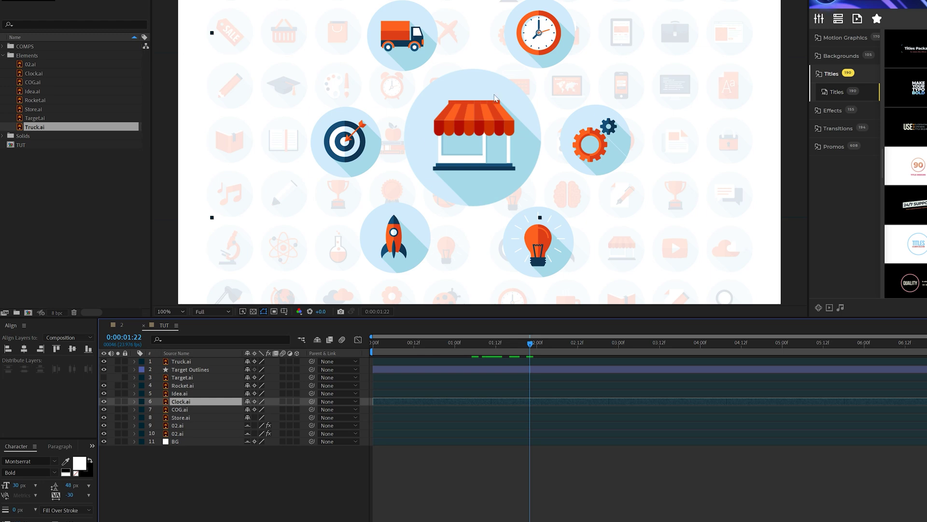
pyautogui.scroll(2, 494, 96)
pyautogui.moveTo(536, 46); pyautogui.dragTo(421, 167)
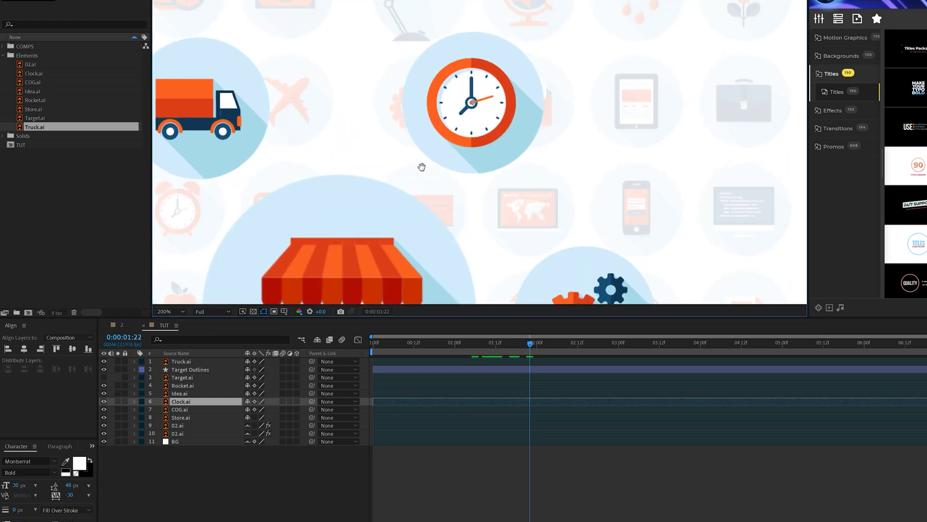
# Convert Clock.ai into a Clock Outlines shape layer and select the orange clock-hand group
pyautogui.rightClick(179, 407)
pyautogui.moveTo(238, 331)
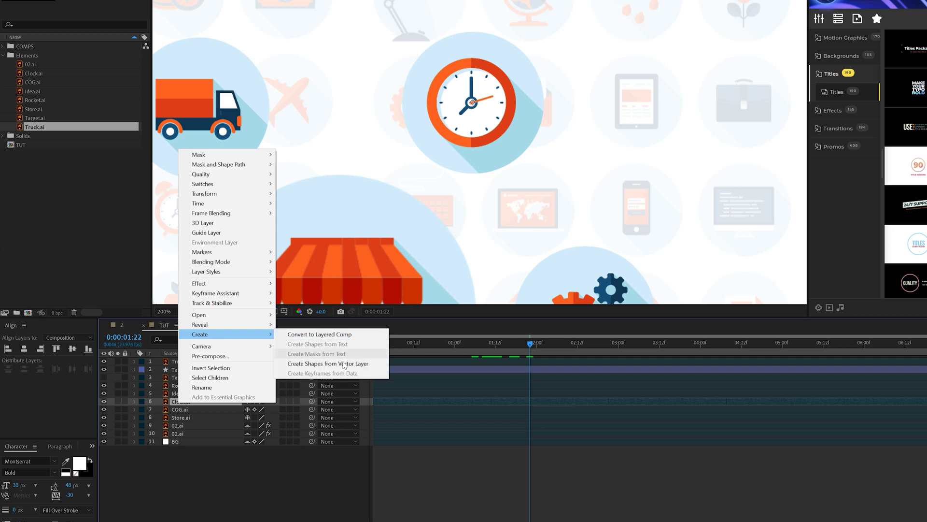
pyautogui.click(333, 364)
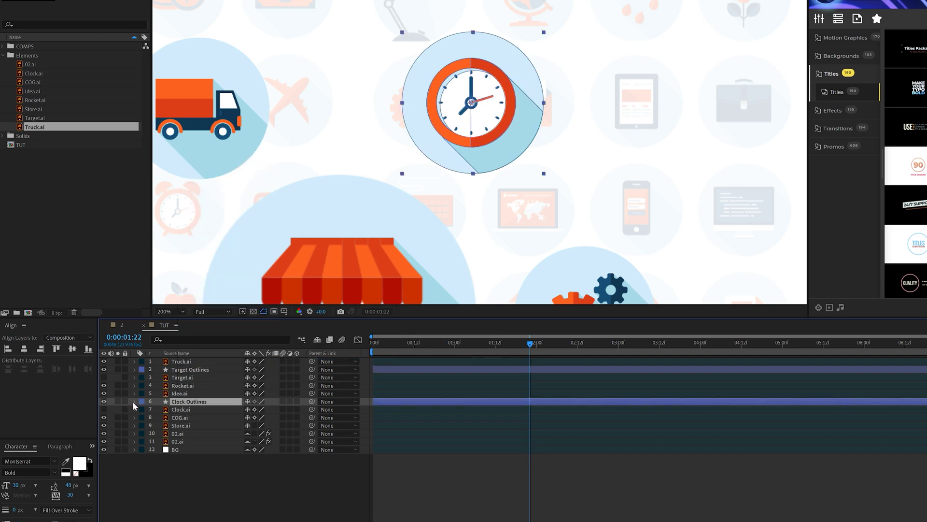
pyautogui.click(134, 402)
pyautogui.click(142, 410)
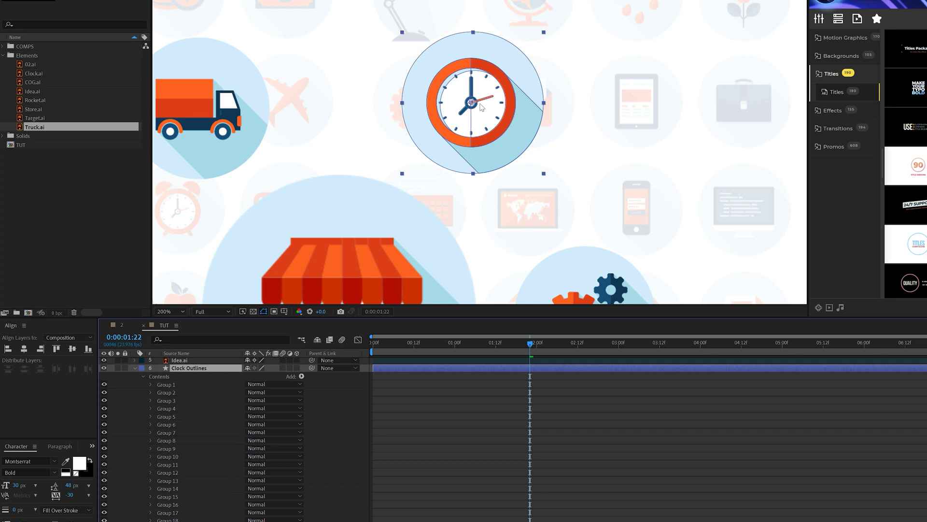
pyautogui.click(172, 383)
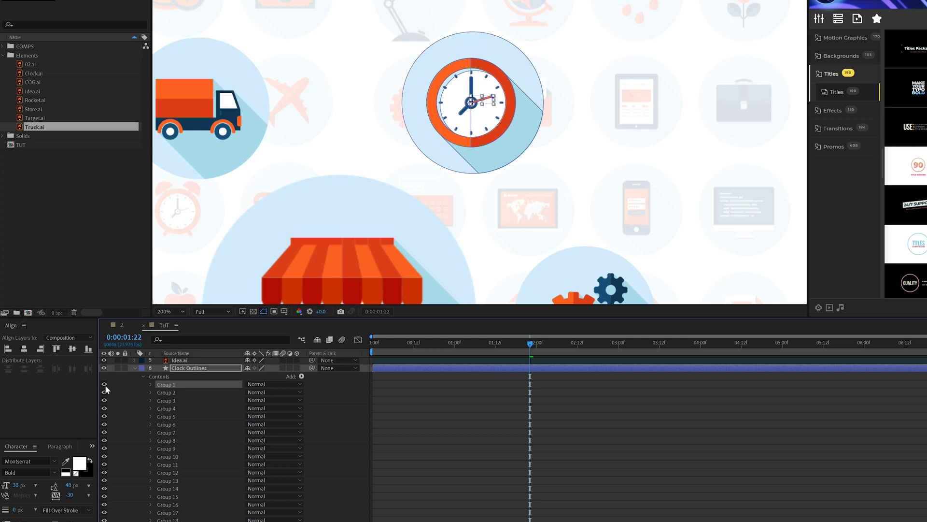
# Move the orange clock hand's Group 1 anchor point to the clock centre (-10.8, 3.5)
pyautogui.click(151, 384)
pyautogui.click(160, 409)
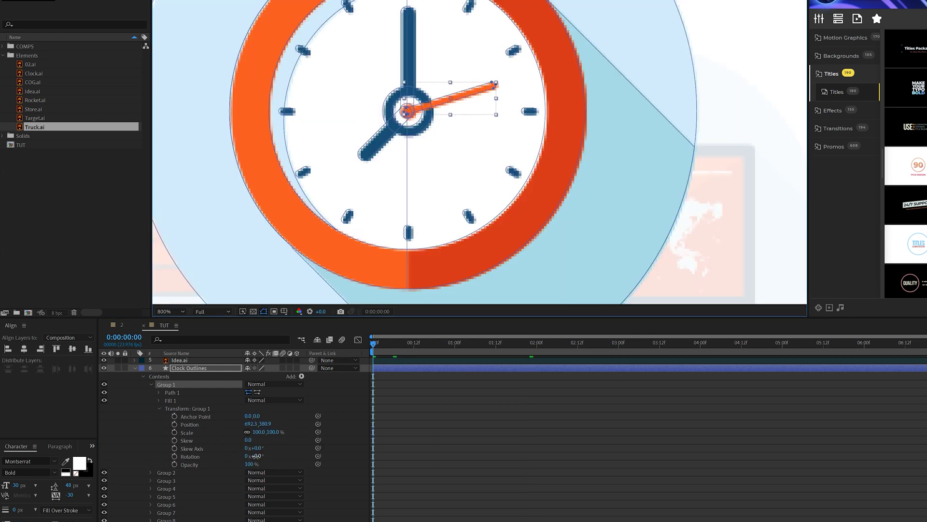
pyautogui.moveTo(255, 456); pyautogui.dragTo(287, 460)
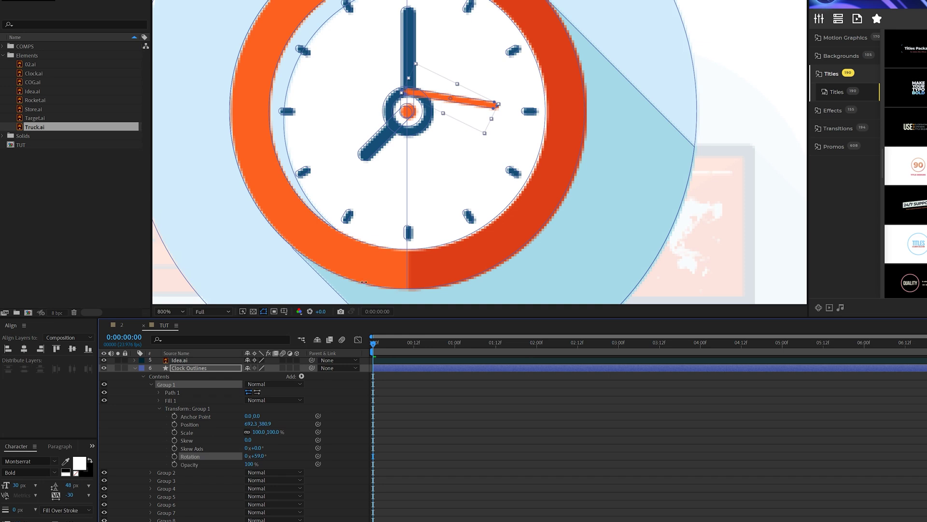
pyautogui.hotkey('ctrl', 'z')
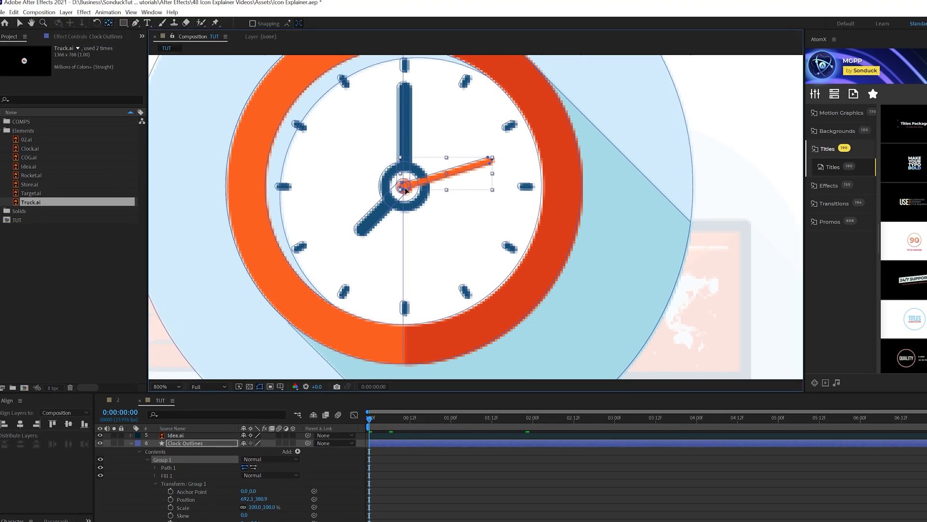
pyautogui.moveTo(406, 190); pyautogui.dragTo(406, 187)
pyautogui.press('.')
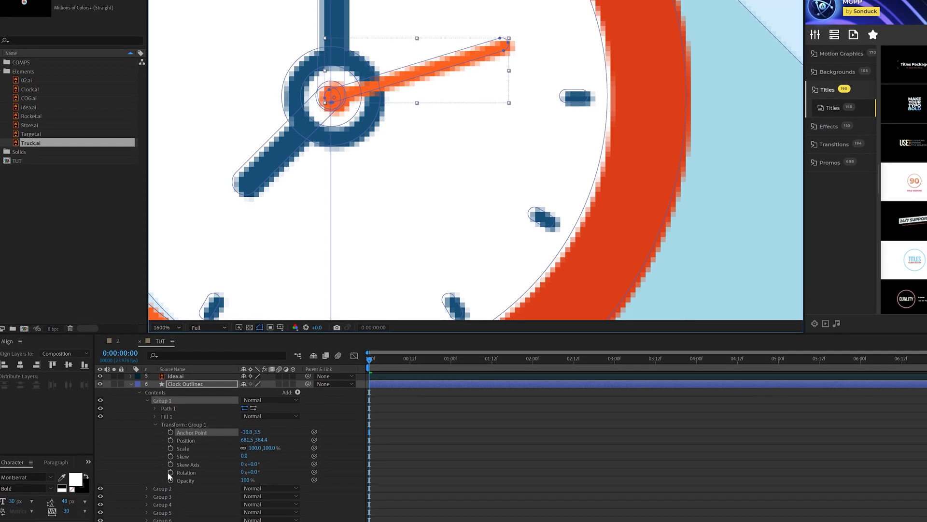
# Drive the clock hand's Rotation with the expression time*200 and preview the spin
pyautogui.keyDown('alt'); pyautogui.click(168, 471); pyautogui.keyUp('alt')
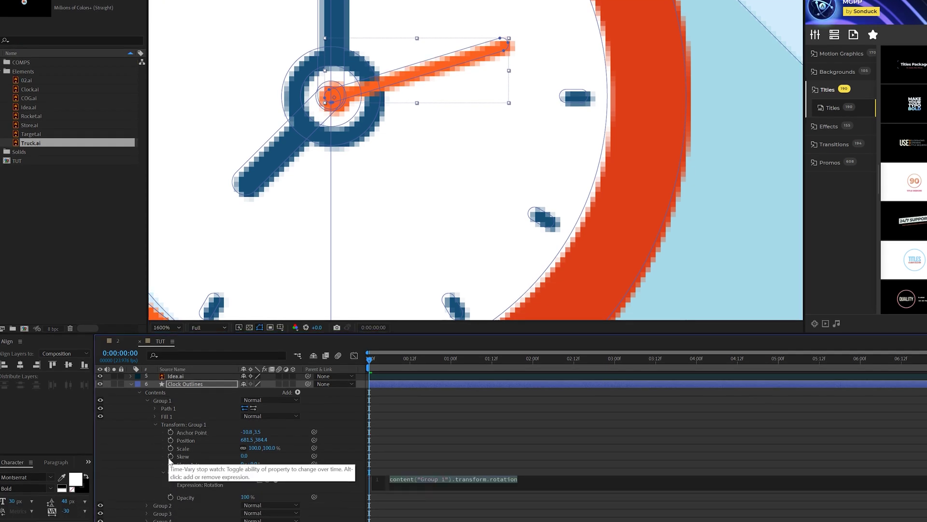
pyautogui.write('time*')
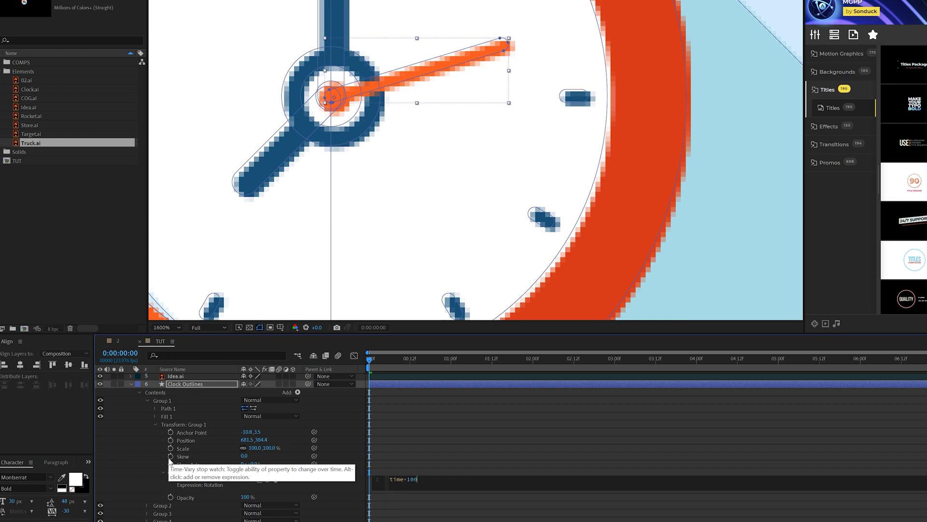
pyautogui.write('200')
pyautogui.click(343, 364)
pyautogui.press(',')
pyautogui.press(',')
pyautogui.press('space')
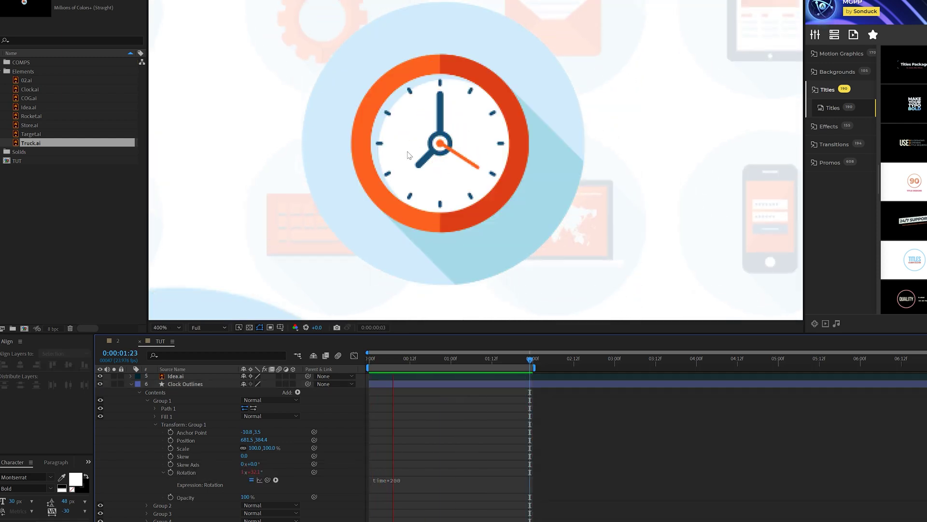
pyautogui.press('space')
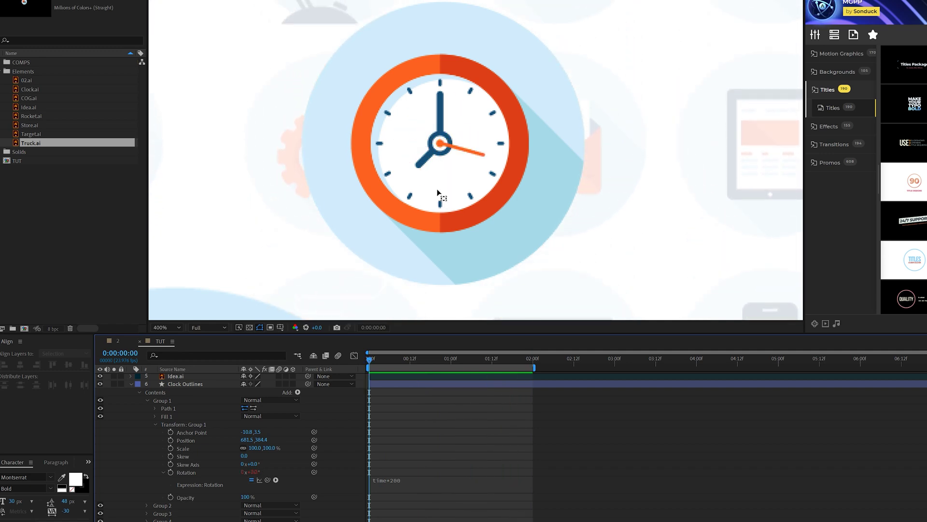
# Set the viewer magnification to Fit to show the whole composition
pyautogui.press(',')
pyautogui.press(',')
pyautogui.click(164, 329)
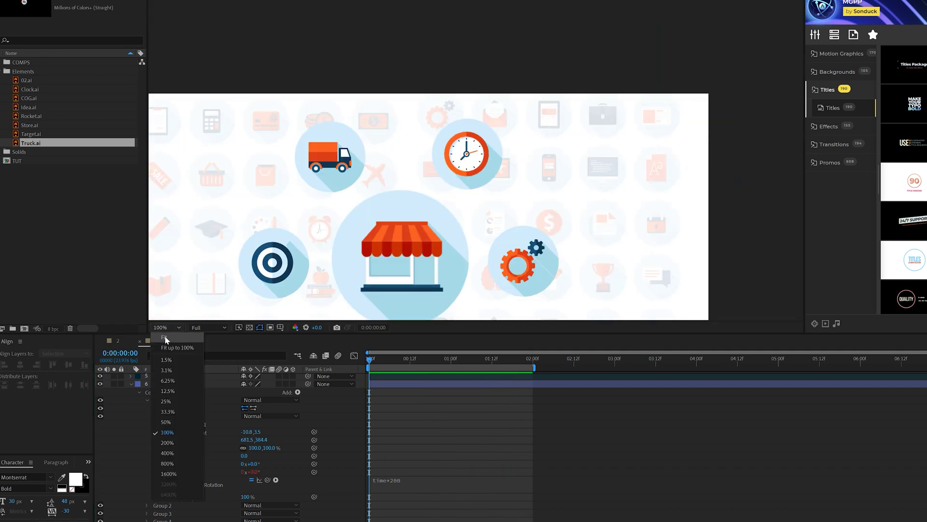
pyautogui.click(169, 349)
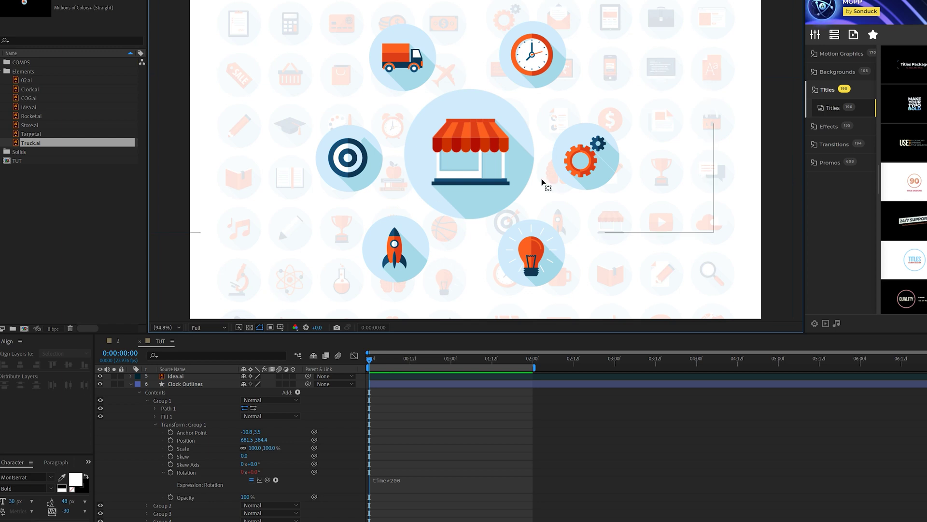
pyautogui.click(157, 429)
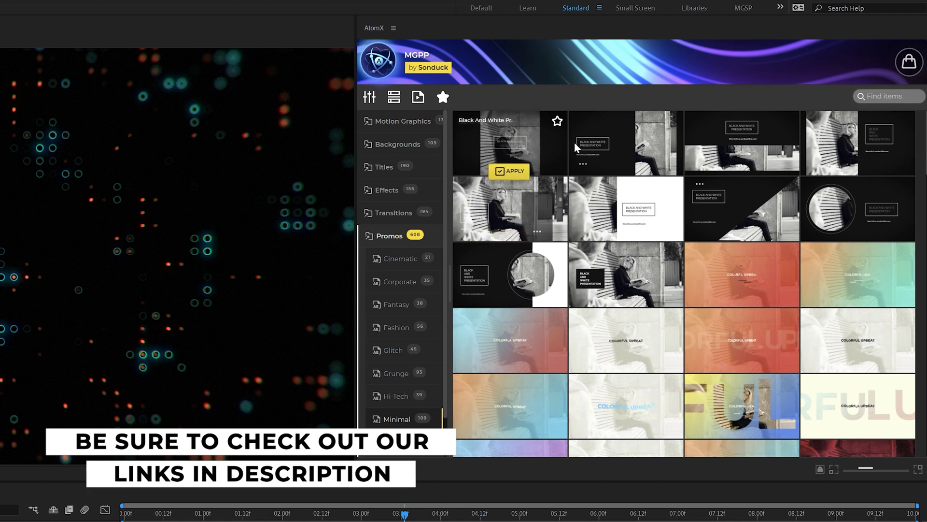
# Apply the Title 61 template from AtomX's Titles > Titles category
pyautogui.moveTo(642, 140)
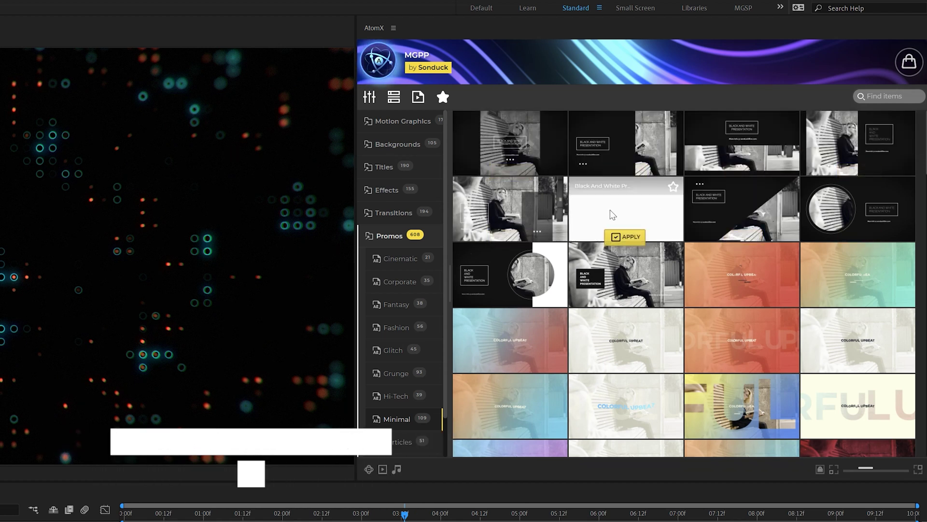
pyautogui.moveTo(500, 259)
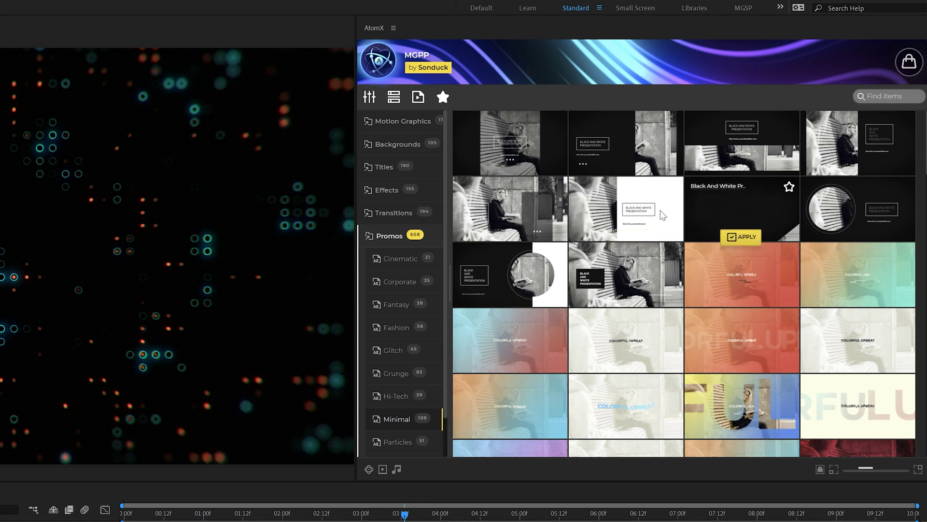
pyautogui.click(389, 173)
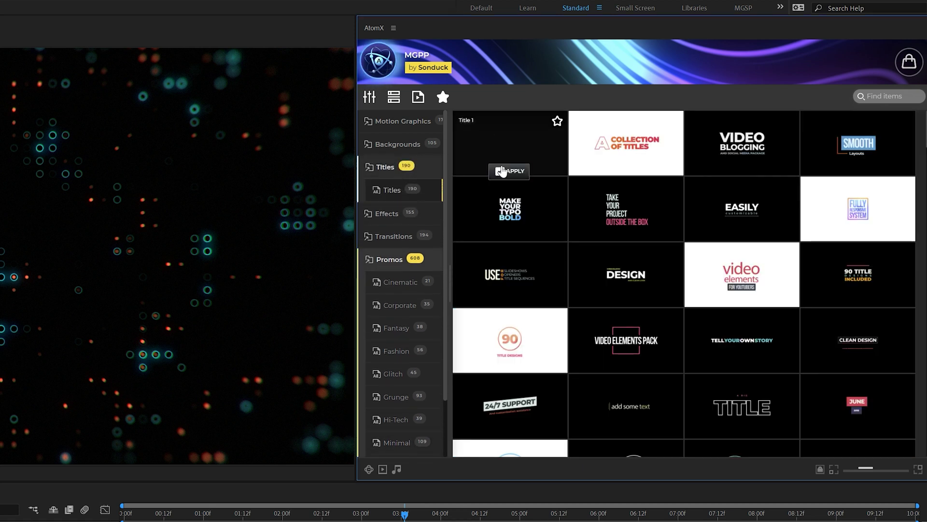
pyautogui.click(380, 190)
pyautogui.scroll(-5, 581, 363)
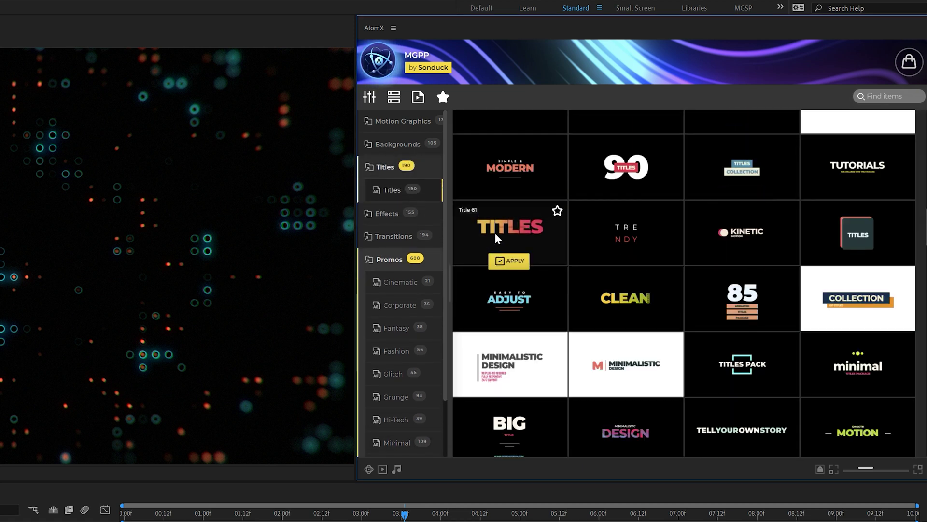
pyautogui.click(503, 261)
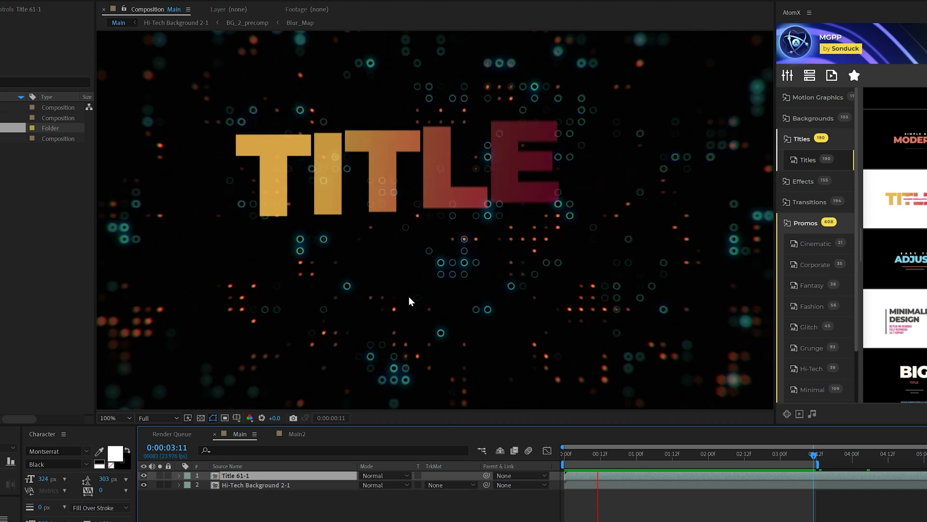
# Open the Title 61-1 precomp and shift its Text Color hue from pink toward teal
pyautogui.doubleClick(233, 479)
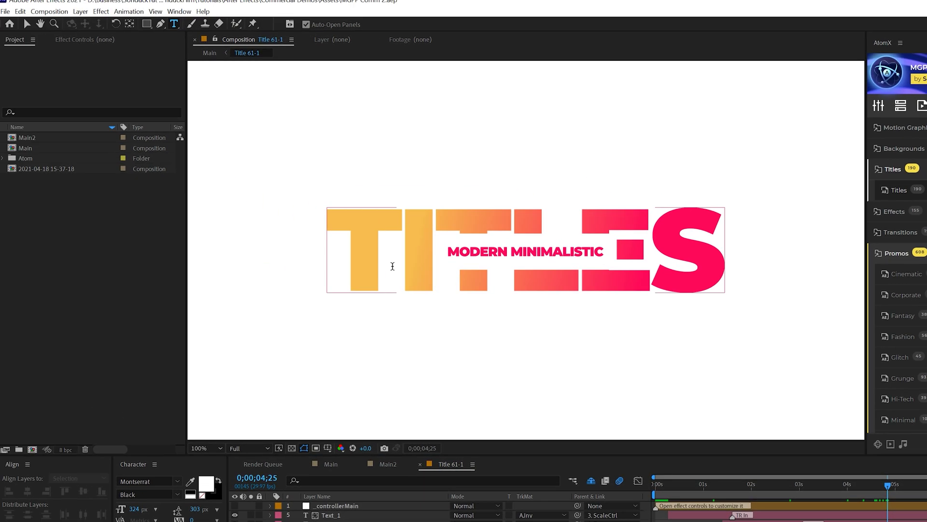
pyautogui.doubleClick(298, 237)
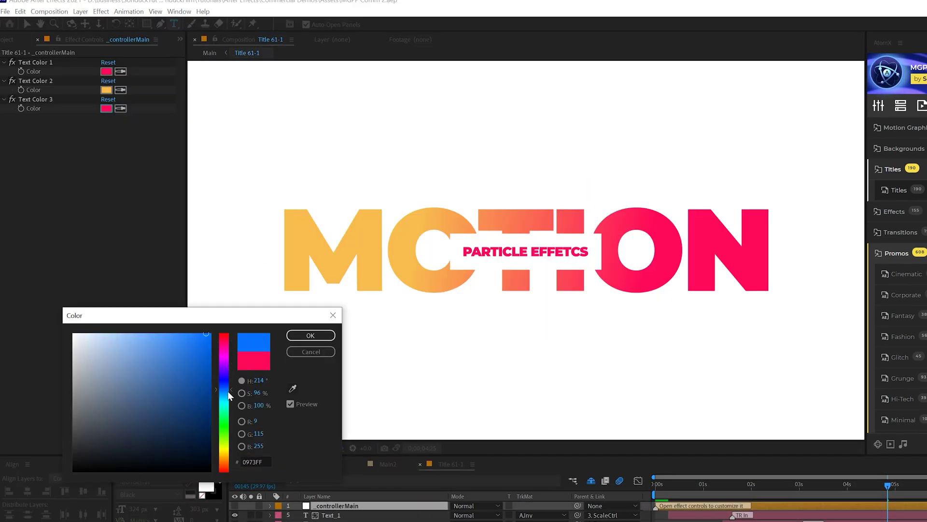
pyautogui.moveTo(227, 390); pyautogui.dragTo(227, 383)
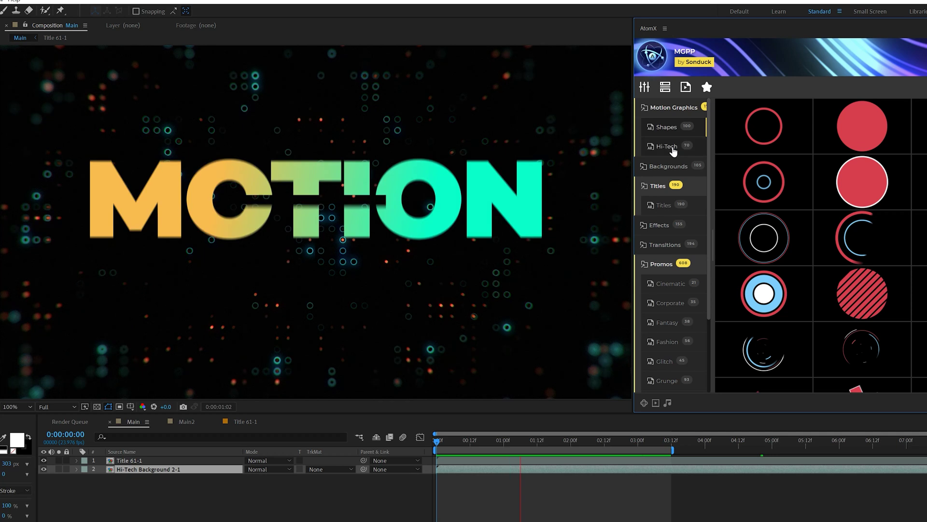
# Browse AtomX's Hi-Tech and Particles template categories
pyautogui.click(673, 148)
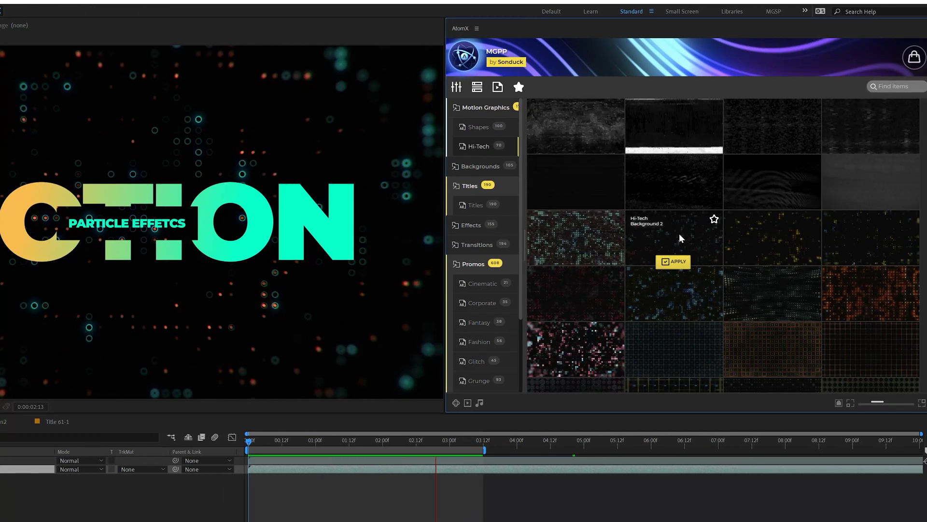
pyautogui.moveTo(851, 294)
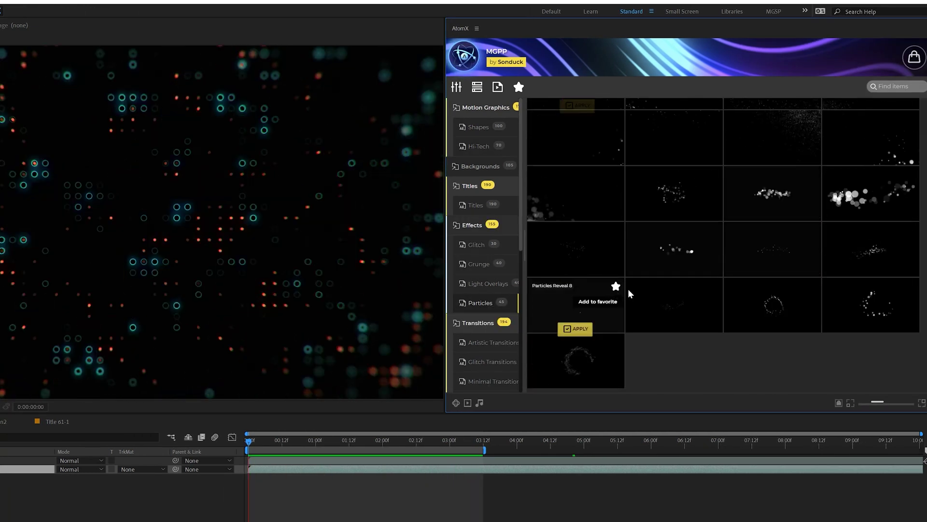
pyautogui.moveTo(852, 188)
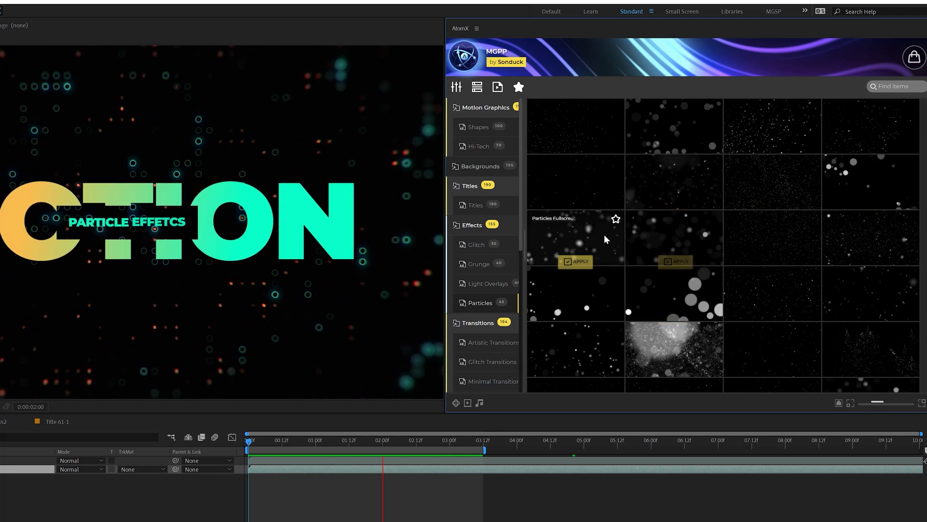
pyautogui.moveTo(669, 300)
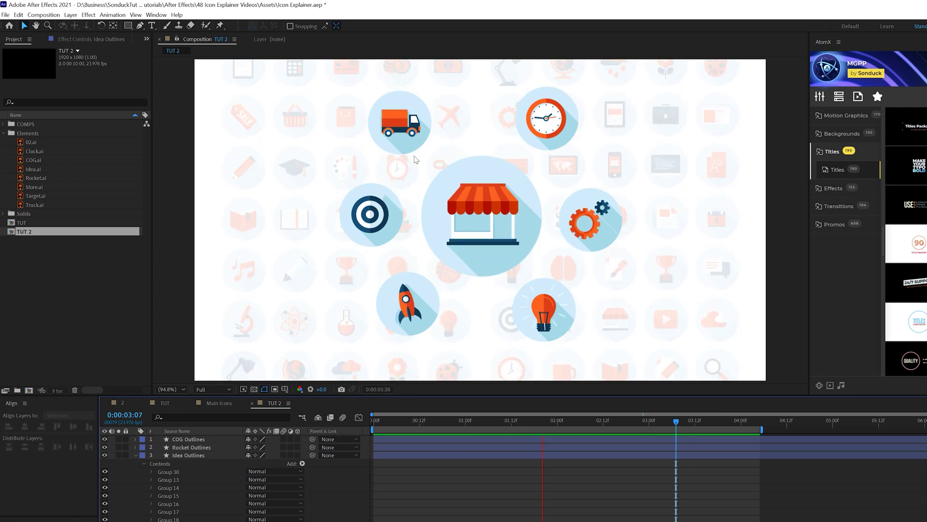
# Collapse Idea Outlines, clear the layer selection, and stop the preview mid-animation
pyautogui.click(136, 455)
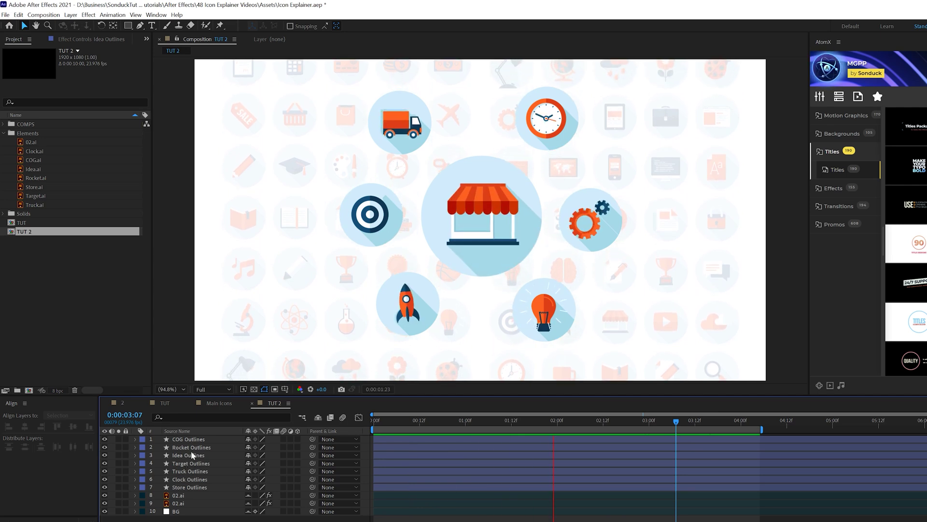
pyautogui.click(192, 447)
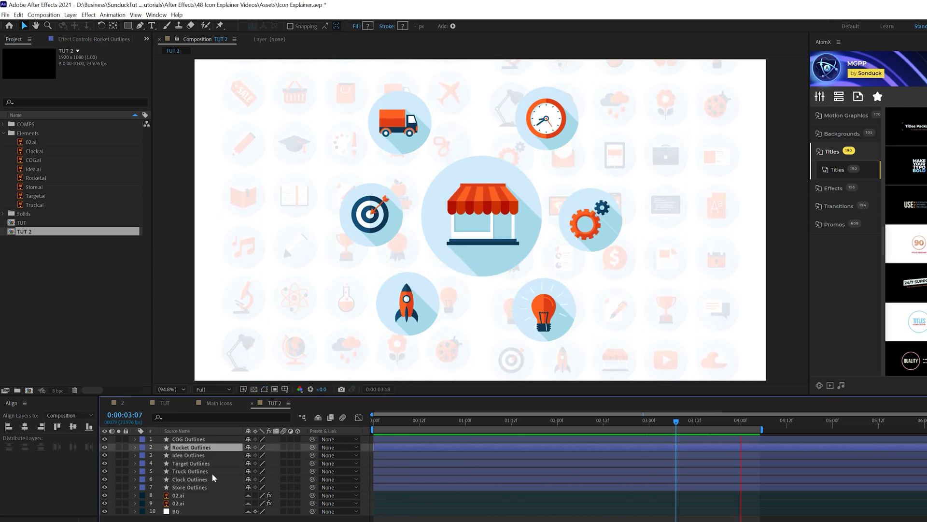
pyautogui.click(511, 231)
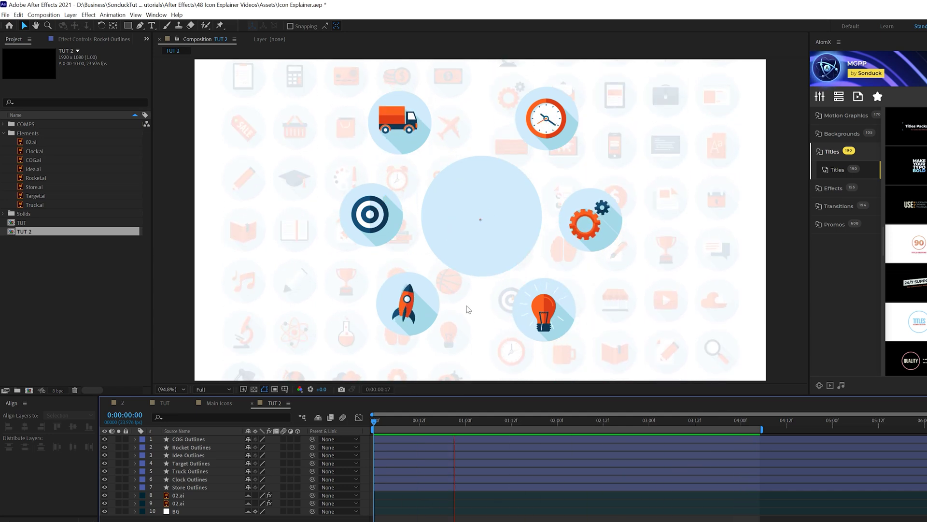
pyautogui.press('space')
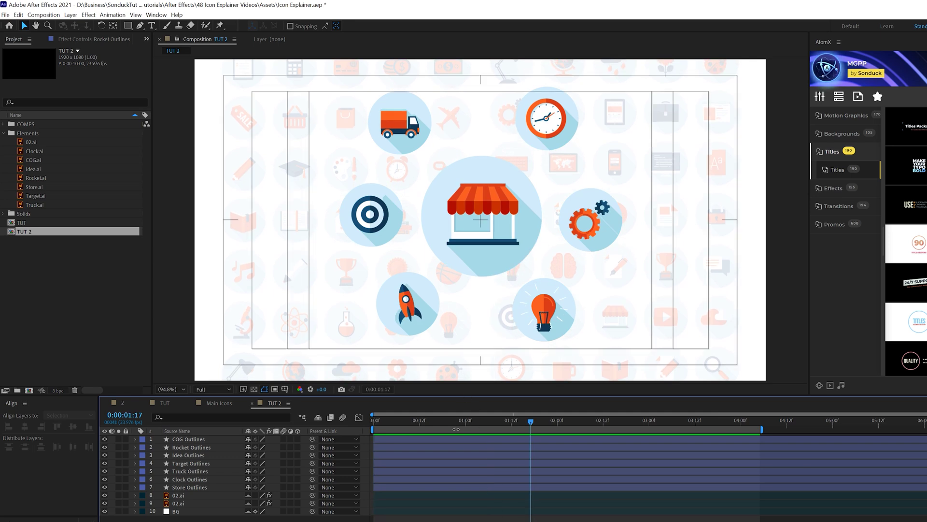
# Add Scale keyframes to all seven icon layers, shifted to about frame 17
pyautogui.click(362, 441)
pyautogui.click(183, 487)
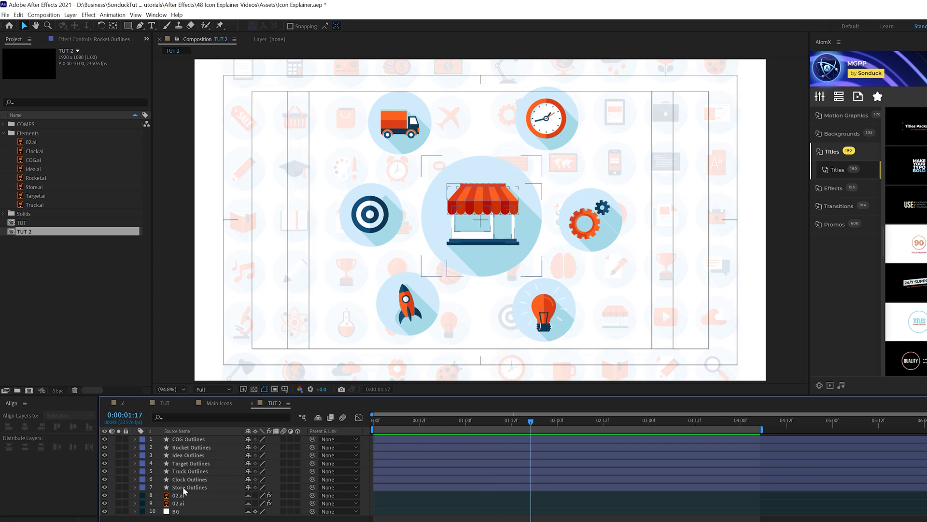
pyautogui.keyDown('shift'); pyautogui.click(184, 440); pyautogui.keyUp('shift')
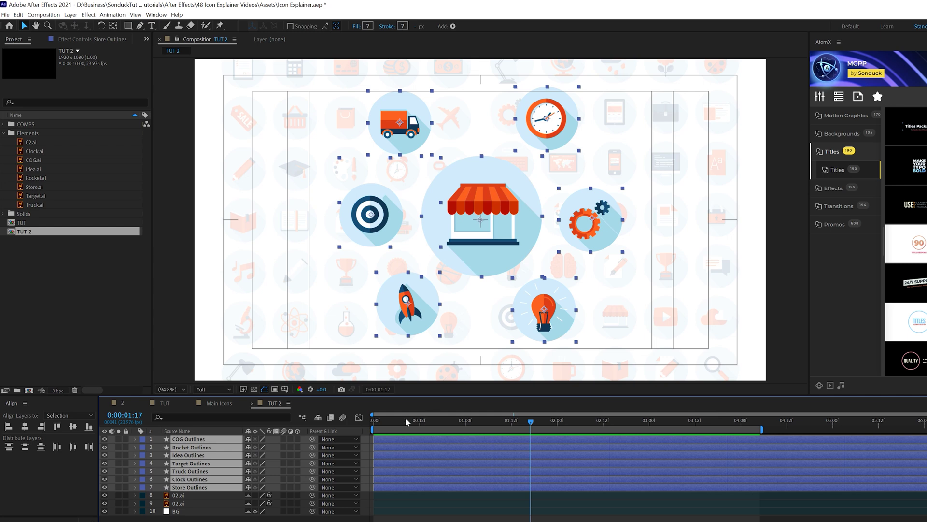
pyautogui.moveTo(405, 417); pyautogui.dragTo(353, 419)
pyautogui.press('s')
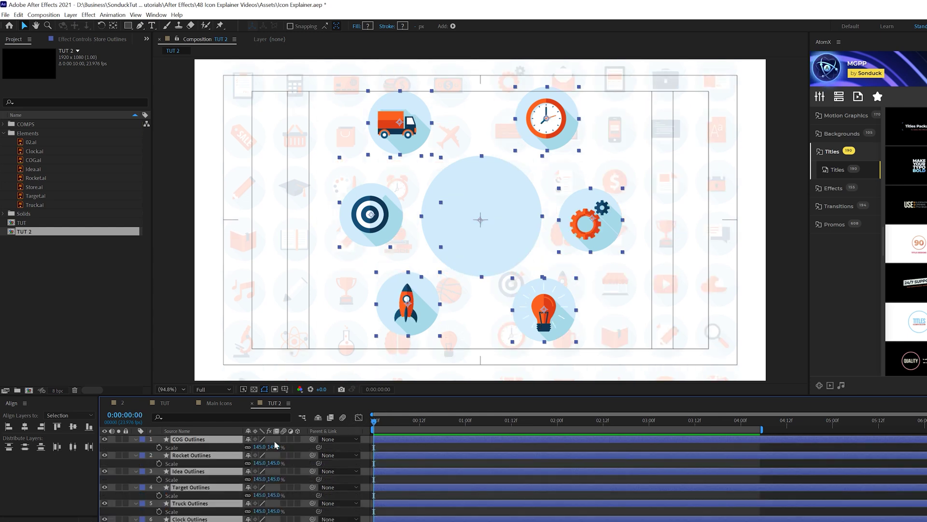
pyautogui.click(159, 463)
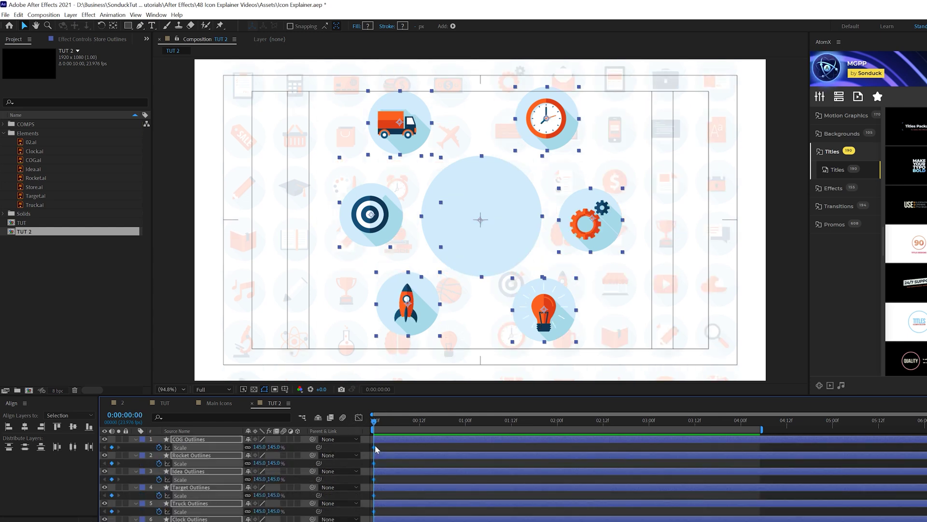
pyautogui.moveTo(374, 447); pyautogui.dragTo(447, 451)
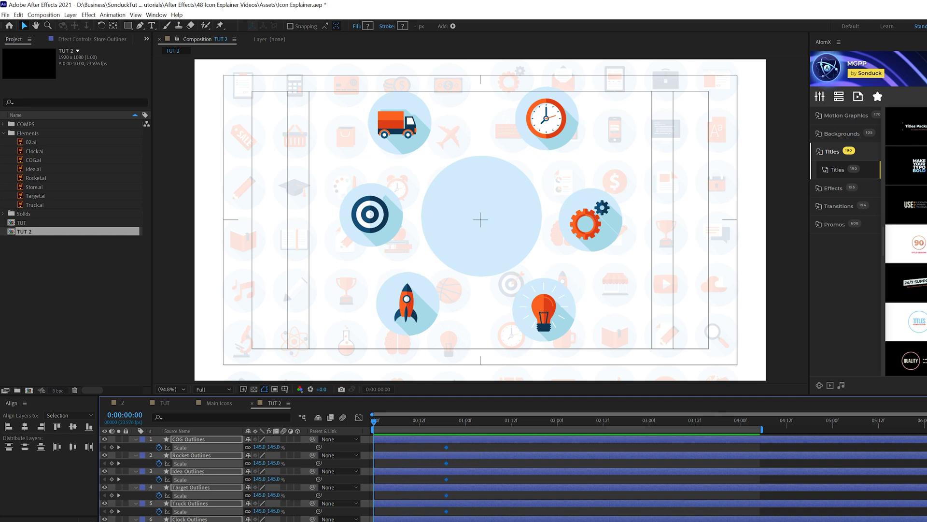
# Set every icon's Scale to 0% at 0:00 so they pop up to 145%
pyautogui.click(482, 216)
pyautogui.hotkey('ctrl', 'a')
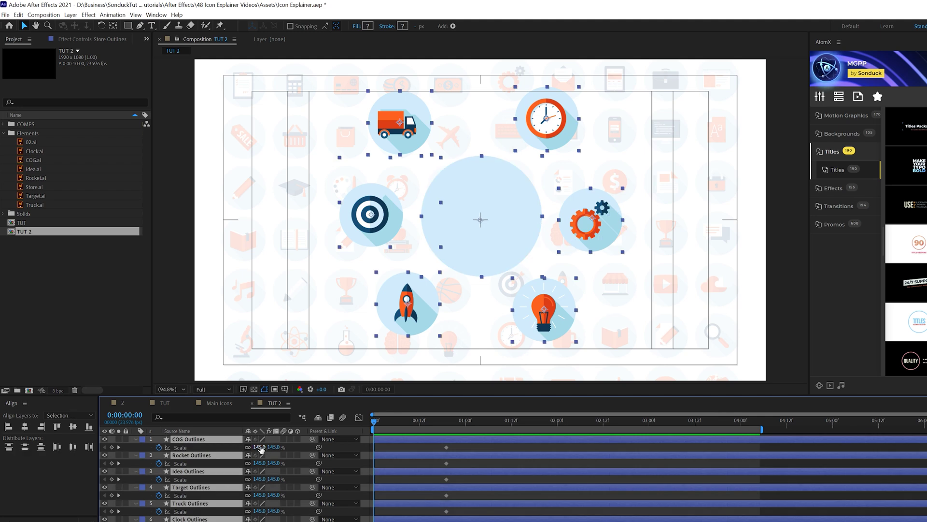
pyautogui.click(259, 447)
pyautogui.write('0')
pyautogui.press('Return')
pyautogui.moveTo(462, 449); pyautogui.dragTo(354, 521)
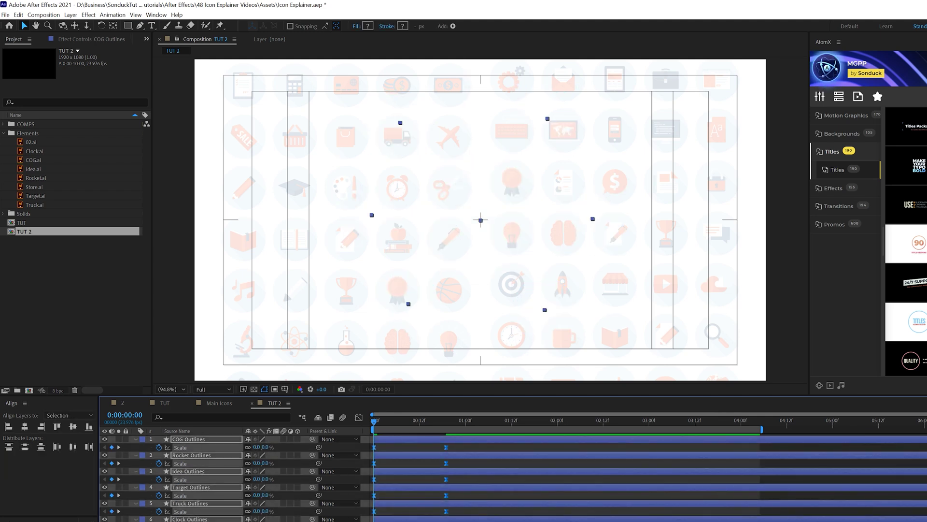
pyautogui.press('F2')
# Check the pop-in at frame 23 and collapse the six icon layers' properties
pyautogui.moveTo(376, 422); pyautogui.dragTo(463, 421)
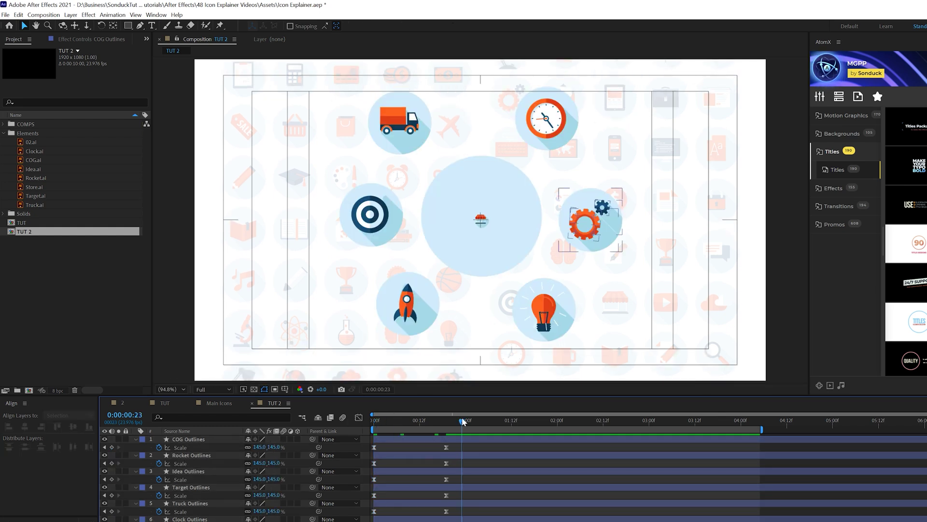
pyautogui.click(134, 447)
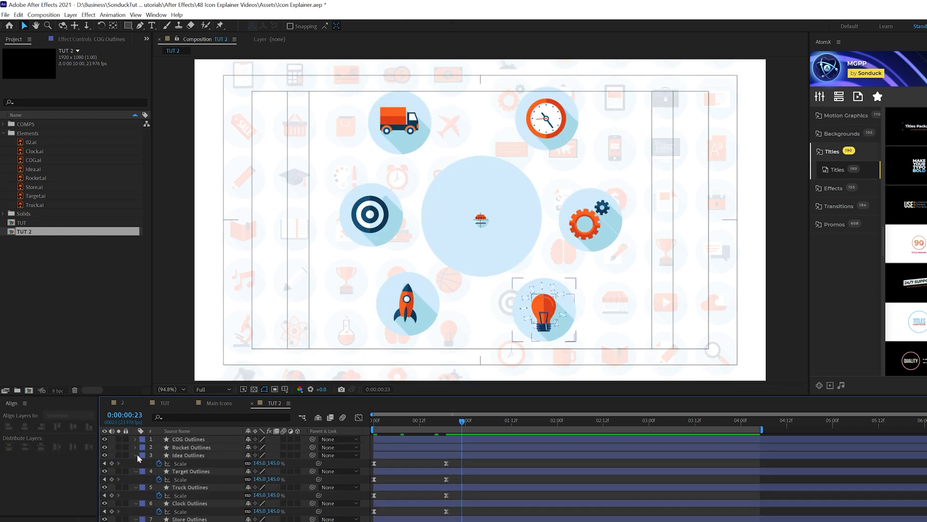
pyautogui.click(136, 455)
pyautogui.click(134, 463)
pyautogui.click(135, 471)
pyautogui.click(135, 479)
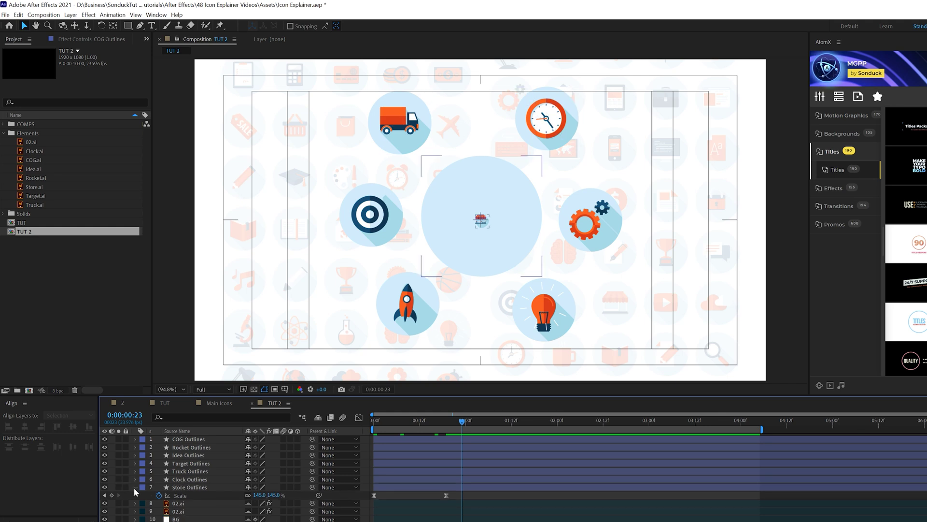
pyautogui.click(134, 487)
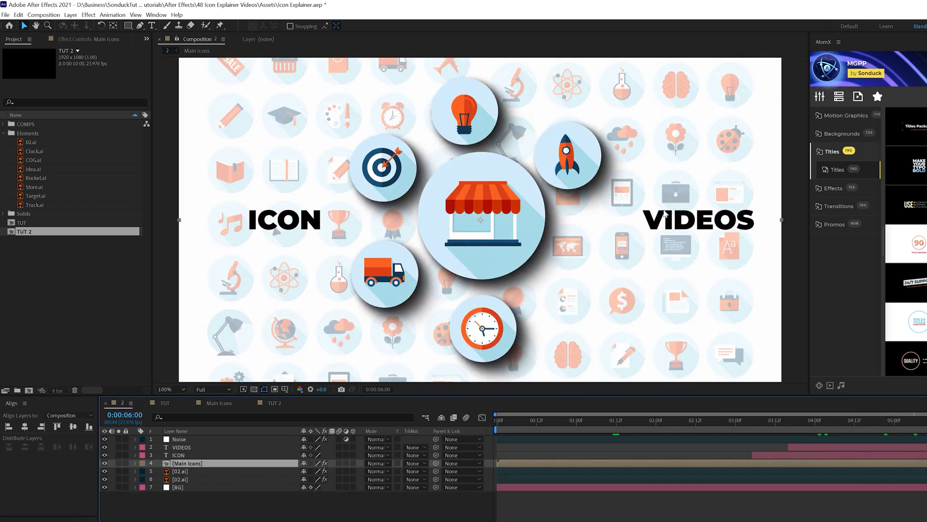
pyautogui.click(276, 404)
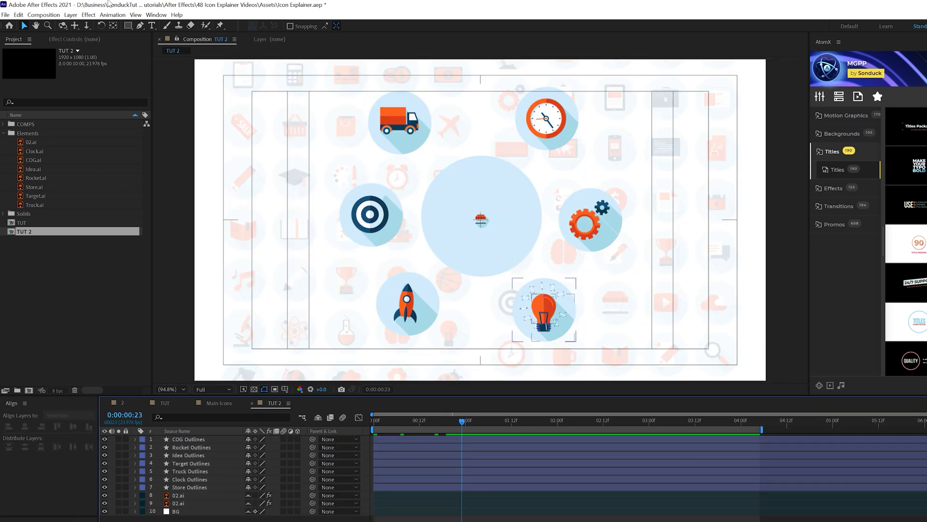
# Draw an orange-outlined, unfilled circle through the icons with the Ellipse tool
pyautogui.click(128, 26)
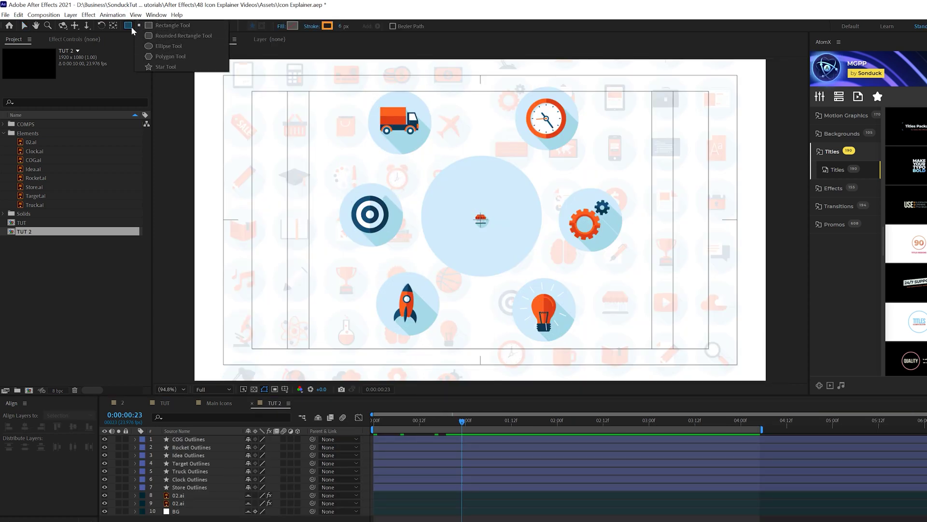
pyautogui.click(151, 45)
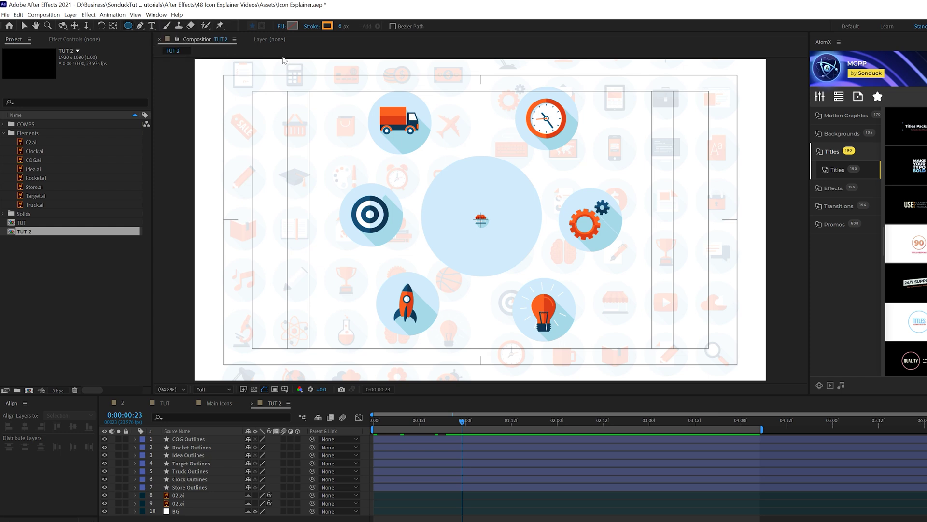
pyautogui.click(281, 26)
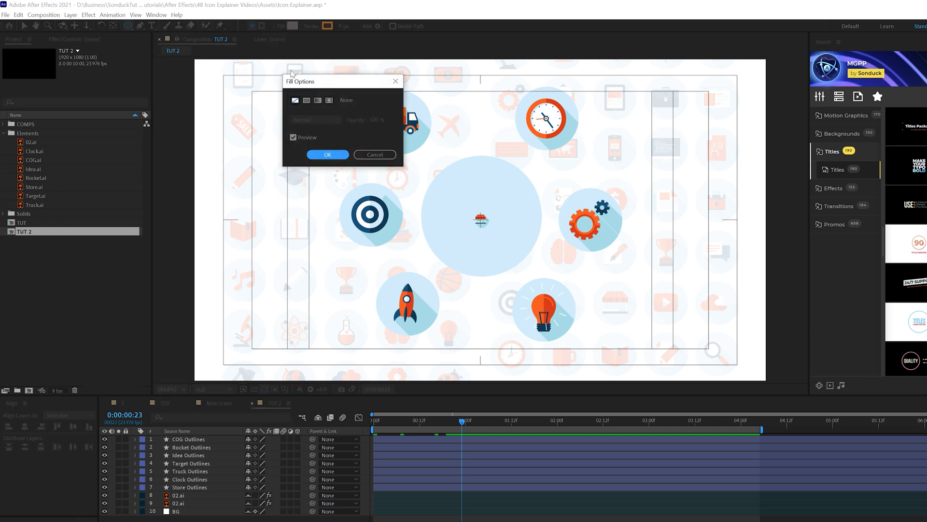
pyautogui.click(309, 154)
pyautogui.click(313, 26)
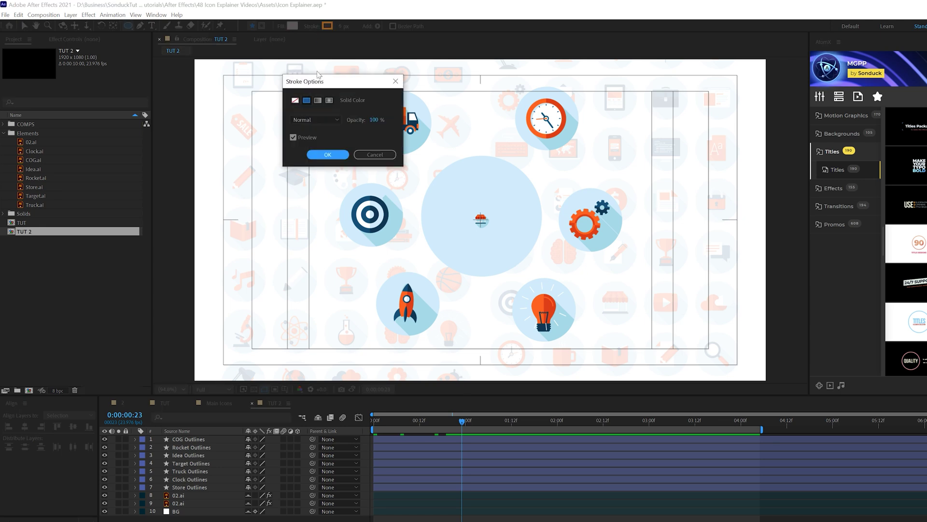
pyautogui.click(321, 154)
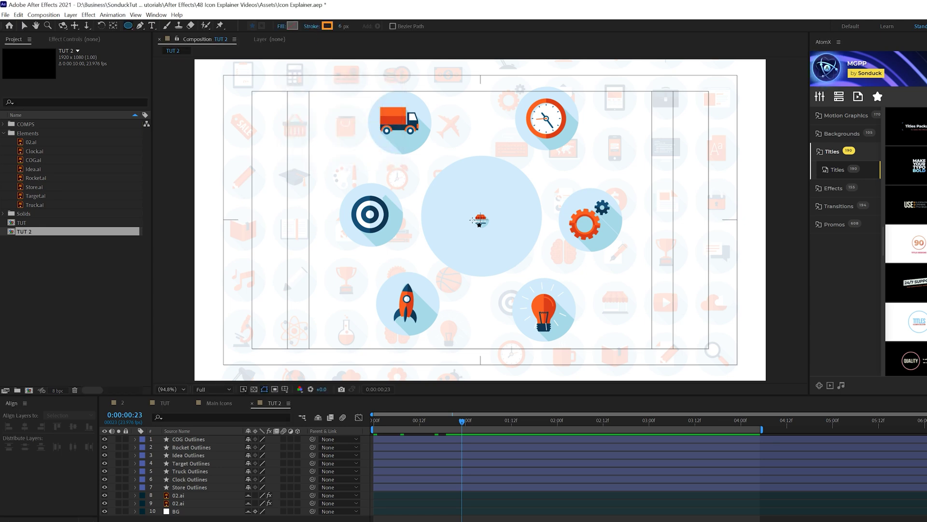
pyautogui.moveTo(481, 220); pyautogui.dragTo(594, 332)
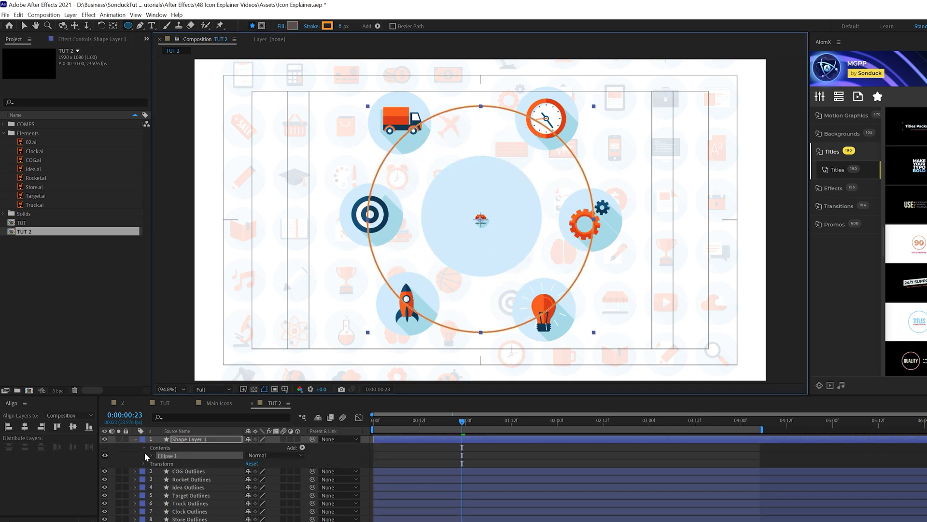
# Convert the ellipse to a Bezier path, then collapse and hide Shape Layer 1
pyautogui.click(151, 455)
pyautogui.click(160, 464)
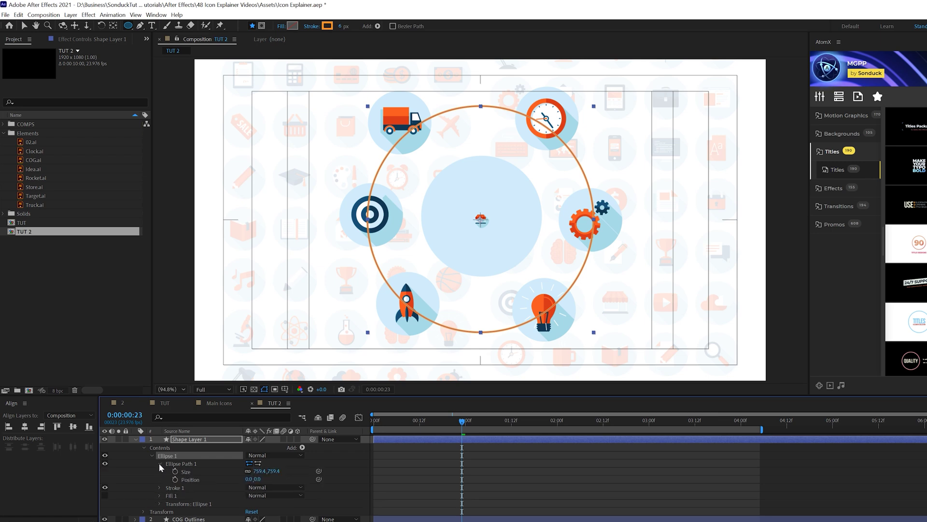
pyautogui.click(180, 464)
pyautogui.rightClick(180, 465)
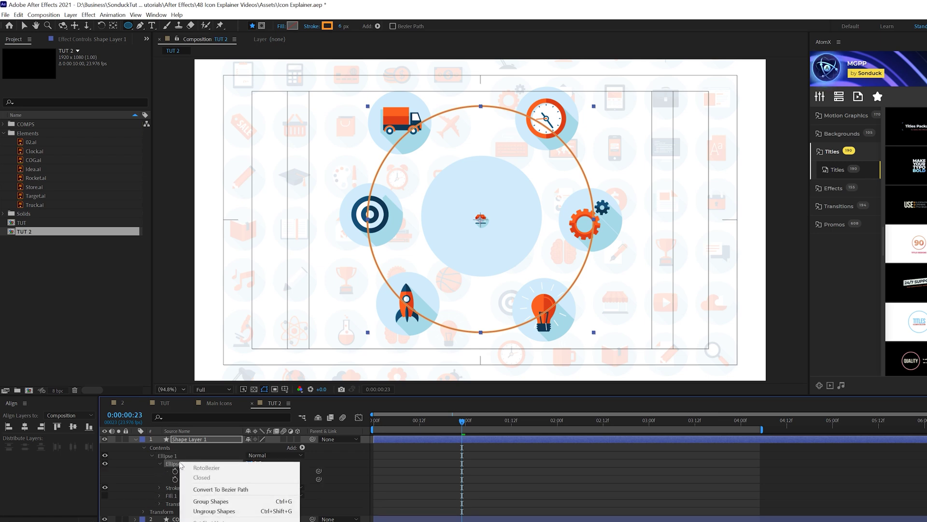
pyautogui.click(210, 489)
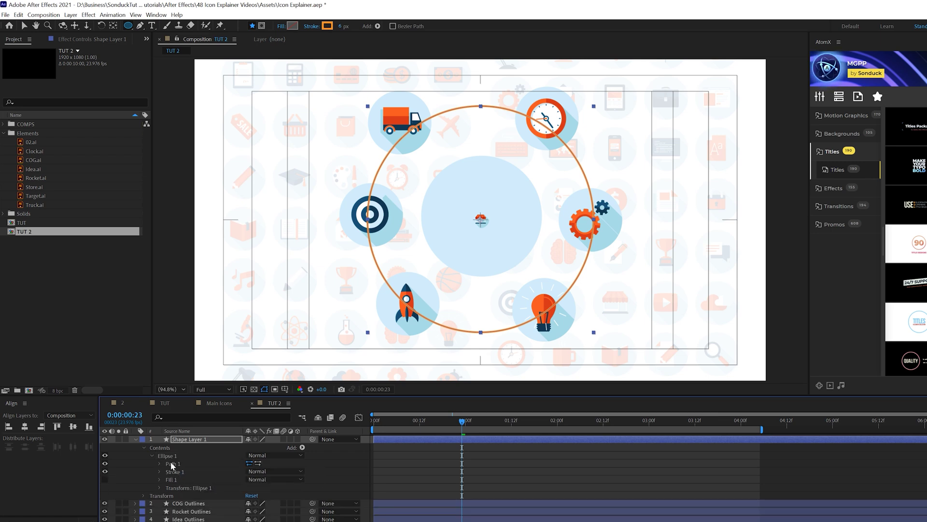
pyautogui.click(161, 463)
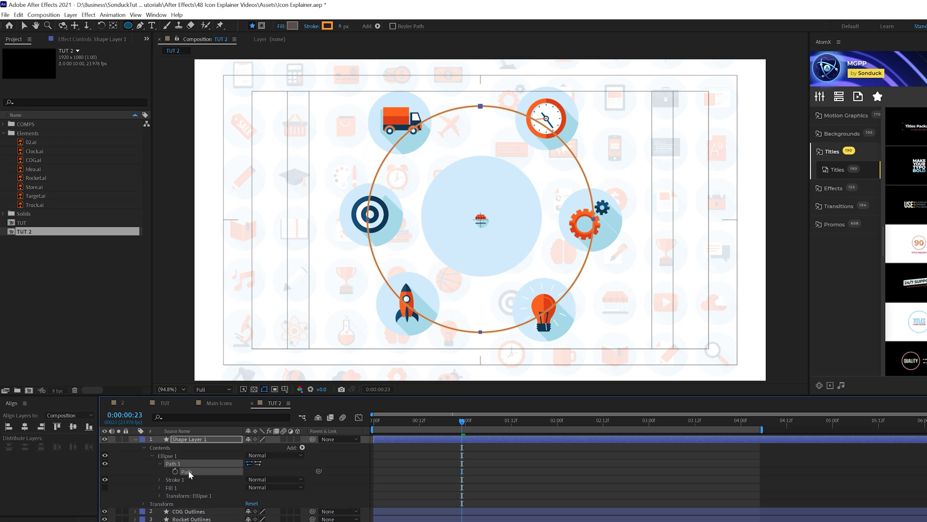
pyautogui.click(136, 439)
pyautogui.click(105, 439)
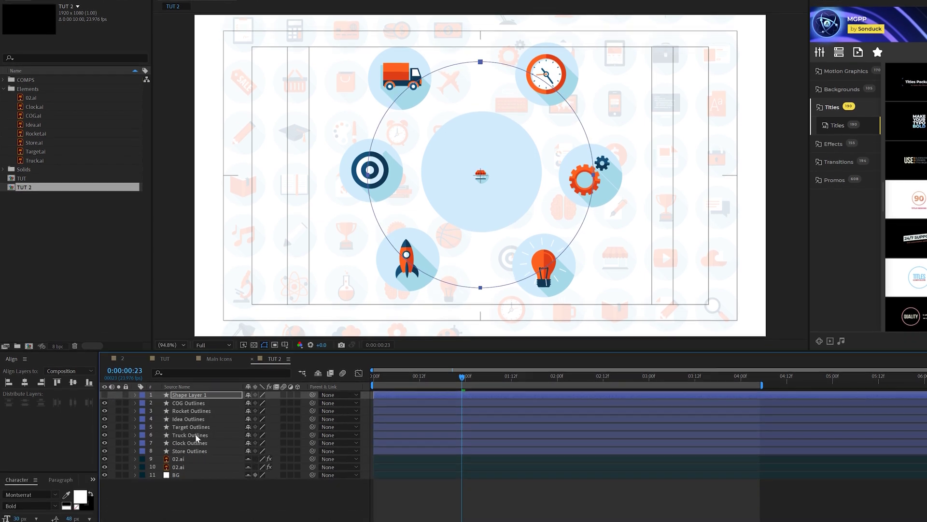
# Paste the circle path into COG Outlines' Position and solo it for a preview
pyautogui.click(188, 403)
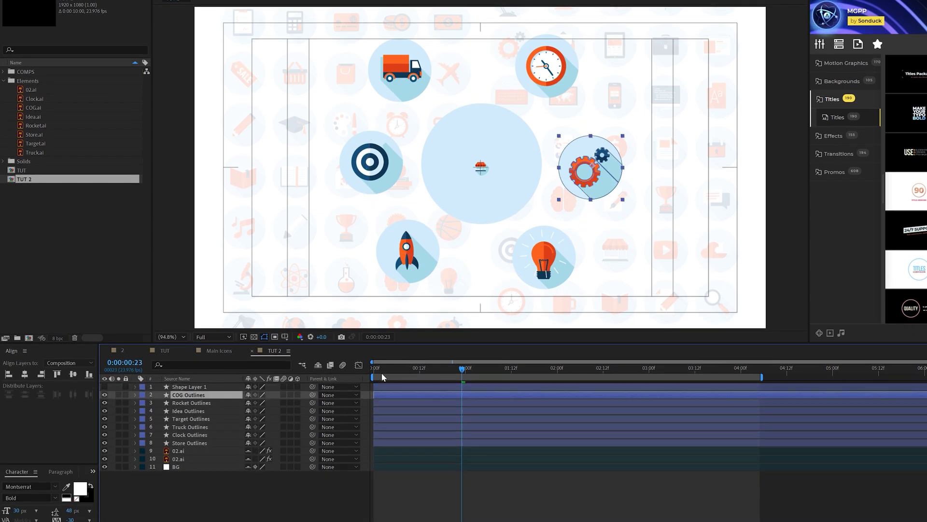
pyautogui.click(369, 375)
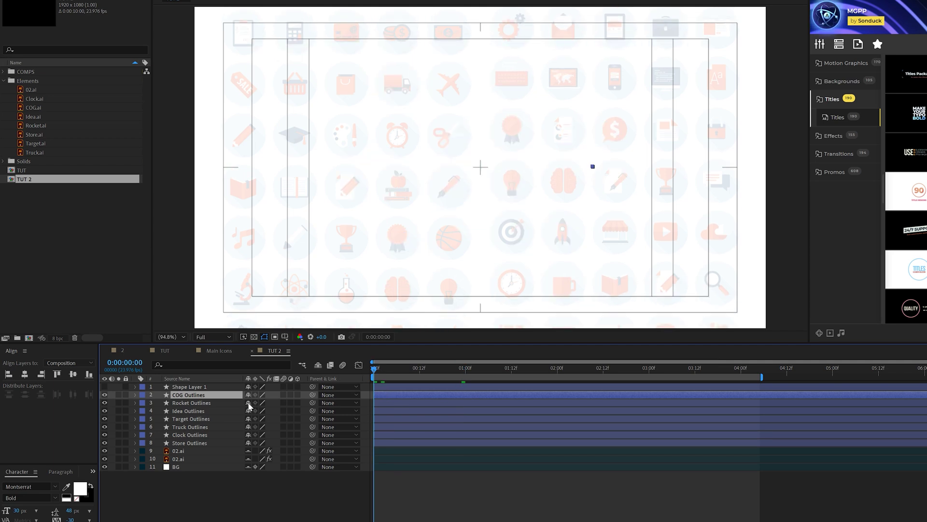
pyautogui.press('p')
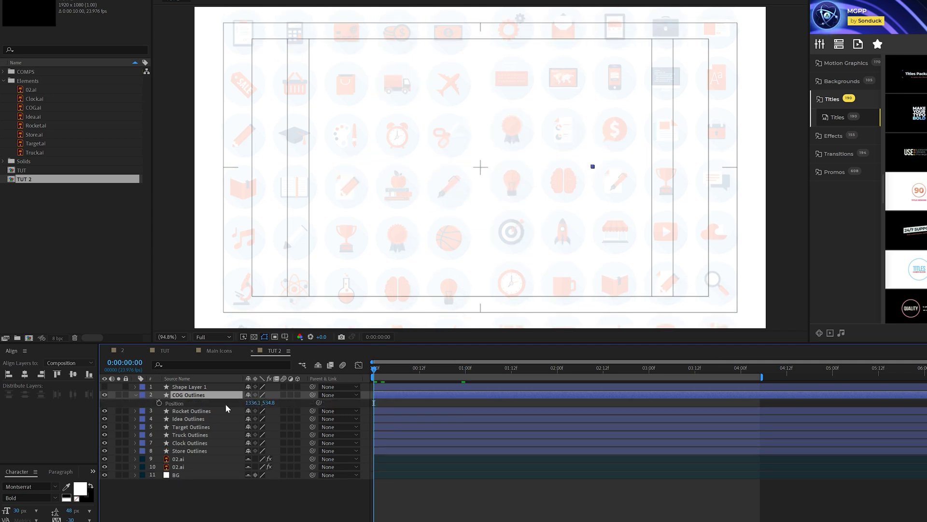
pyautogui.click(175, 403)
pyautogui.hotkey('ctrl', 'v')
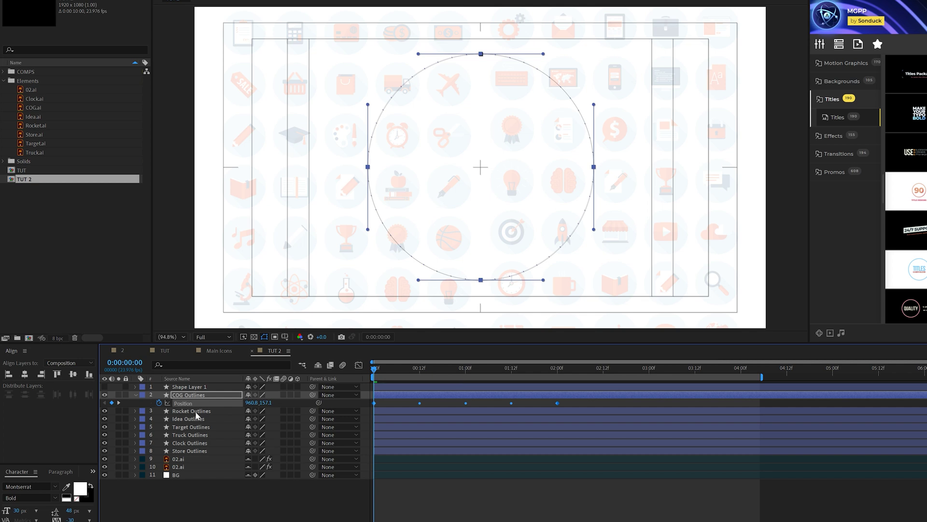
pyautogui.click(119, 395)
pyautogui.press('space')
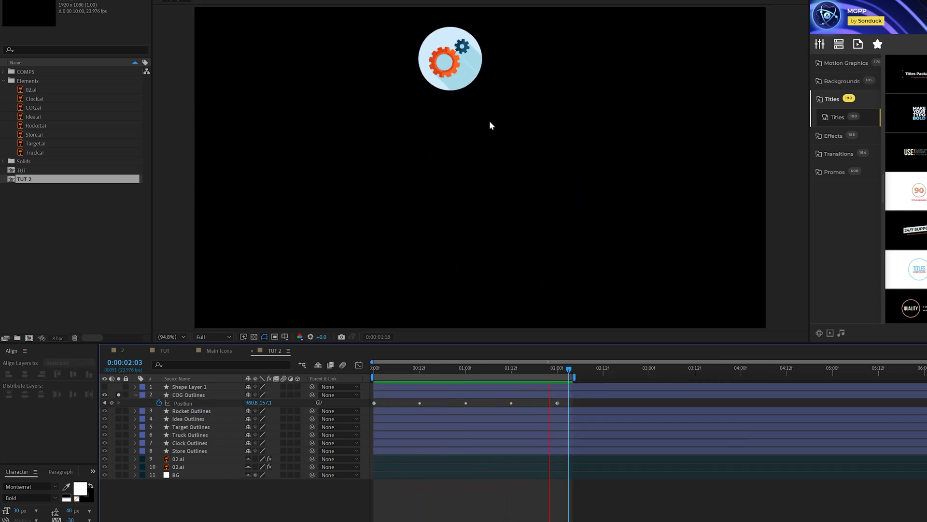
pyautogui.click(408, 368)
# Stretch the cog's keyframes to five seconds and loop them with loopOut()
pyautogui.moveTo(429, 366); pyautogui.dragTo(472, 370)
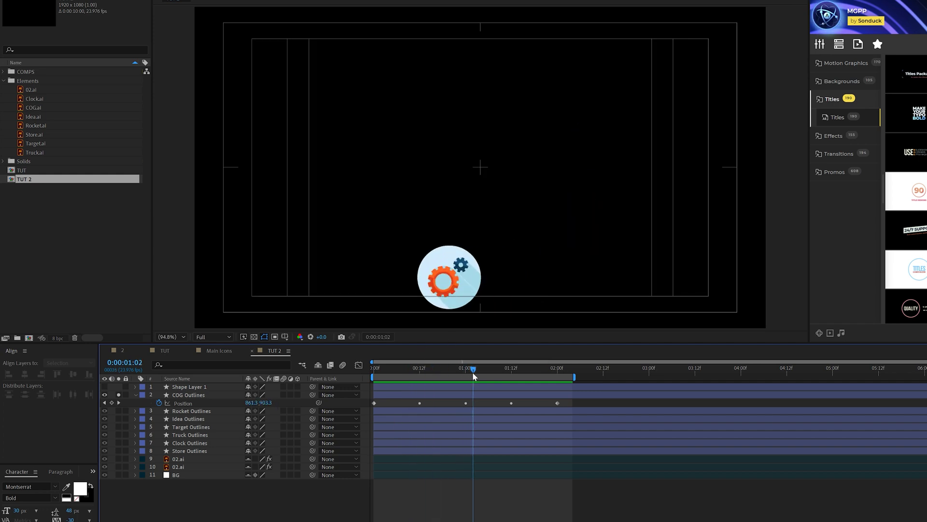
pyautogui.moveTo(558, 402); pyautogui.dragTo(742, 403)
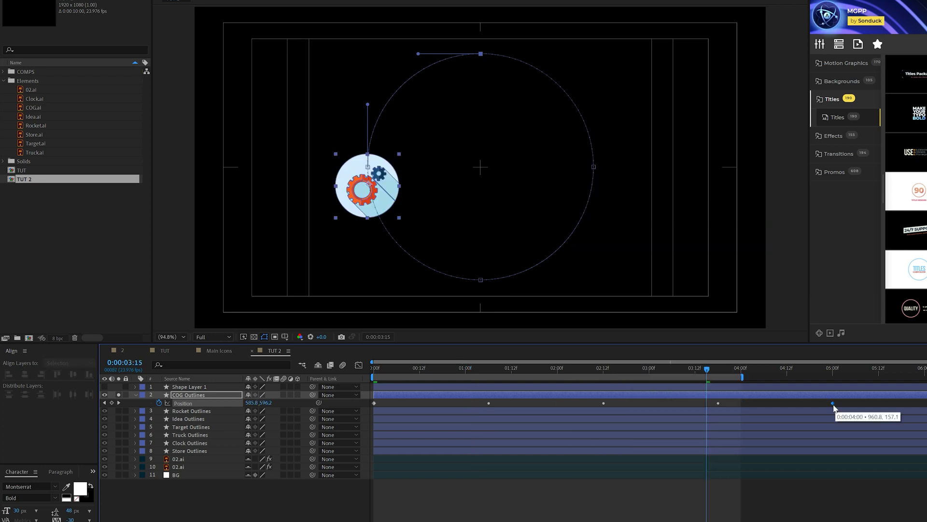
pyautogui.moveTo(828, 402); pyautogui.dragTo(833, 402)
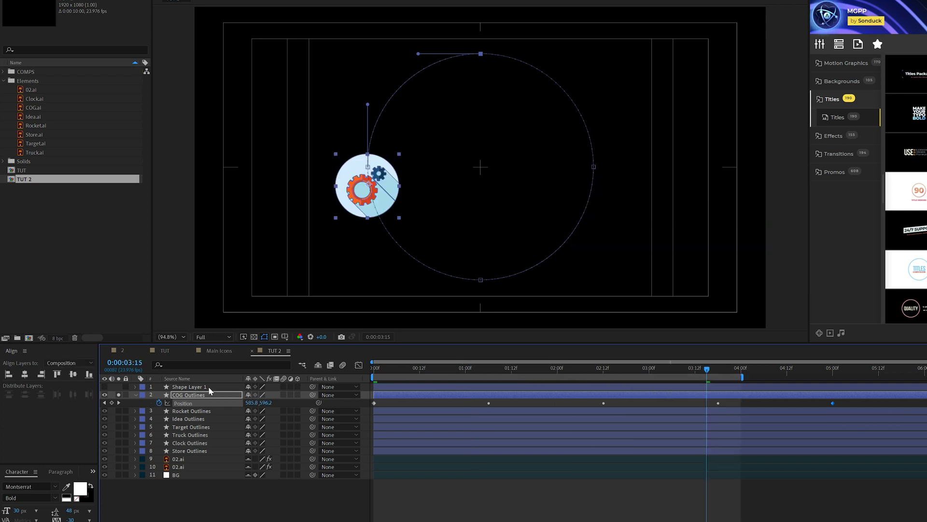
pyautogui.keyDown('alt'); pyautogui.click(159, 402); pyautogui.keyUp('alt')
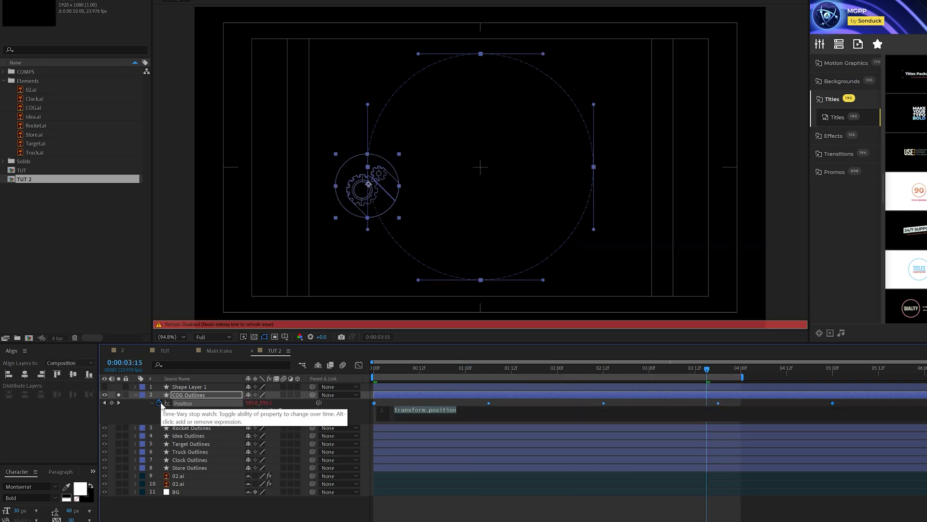
pyautogui.write('loopO')
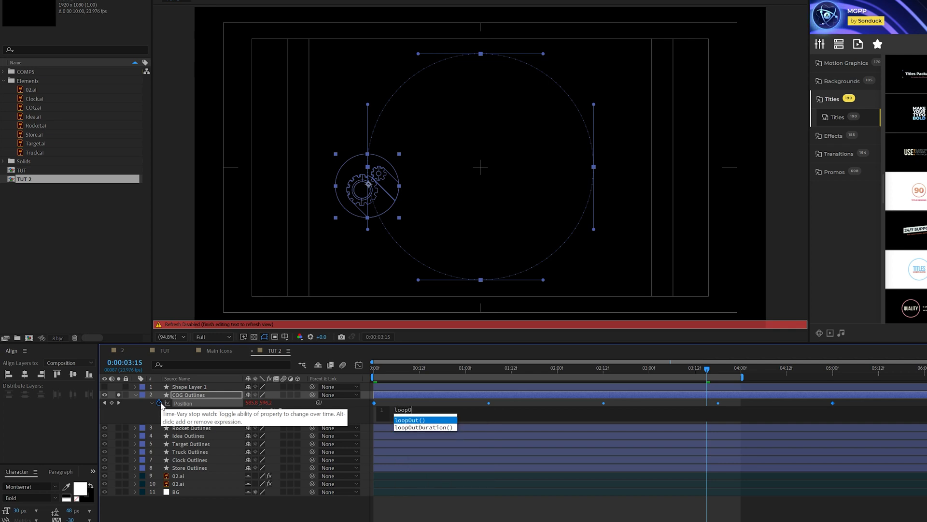
pyautogui.write('ut')
pyautogui.press('Return')
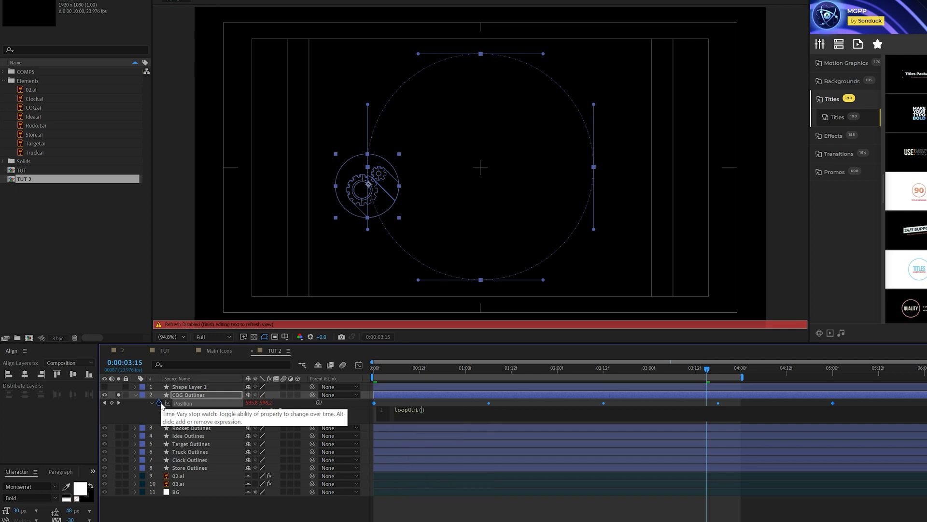
pyautogui.click(758, 401)
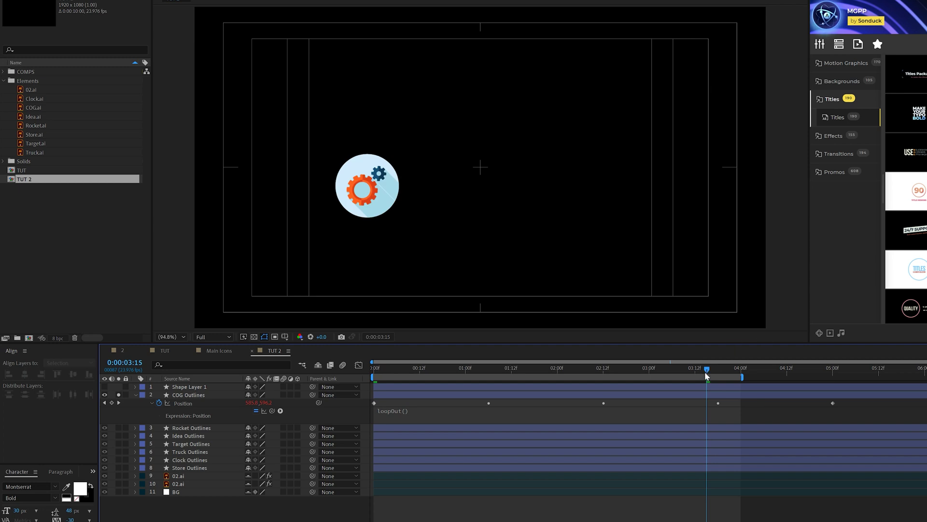
pyautogui.moveTo(707, 369); pyautogui.dragTo(767, 369)
pyautogui.press('space')
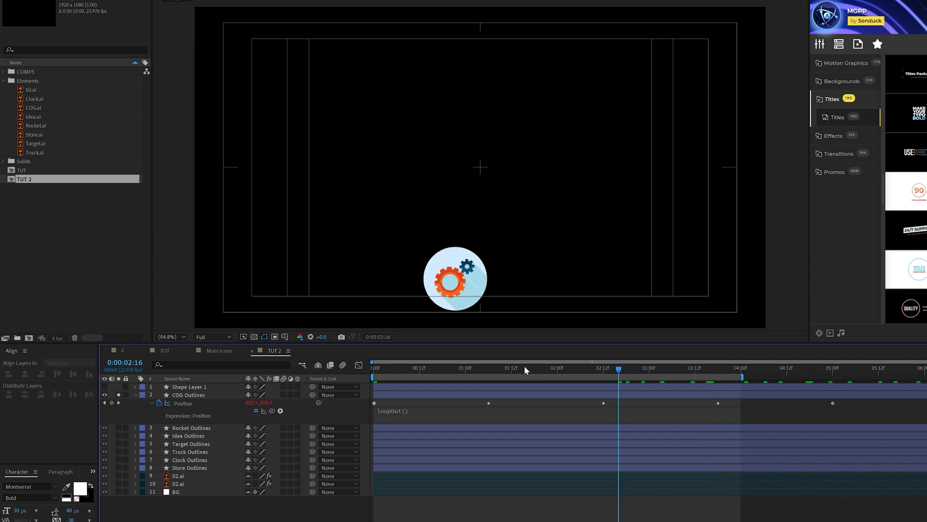
pyautogui.moveTo(524, 366); pyautogui.dragTo(331, 378)
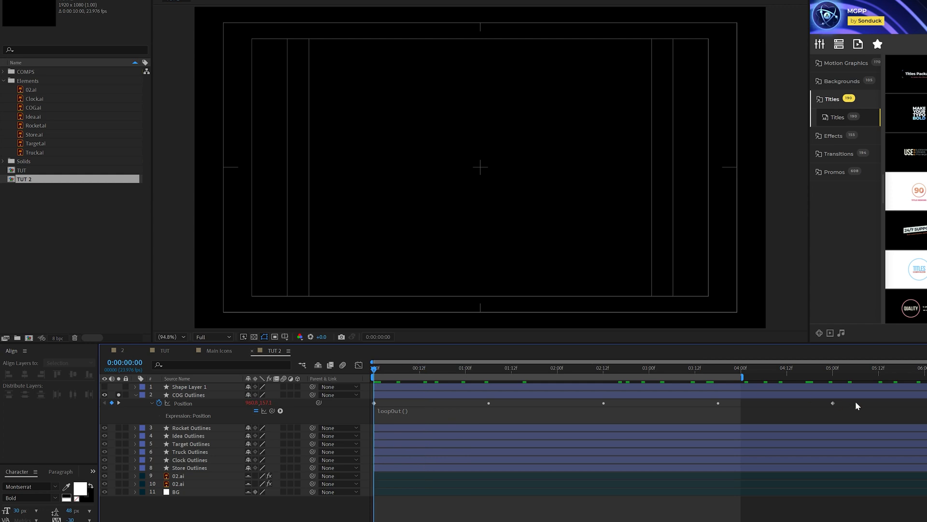
# Paste the cog's looping Position keyframes onto Rocket Outlines and start it later
pyautogui.moveTo(857, 406); pyautogui.dragTo(348, 413)
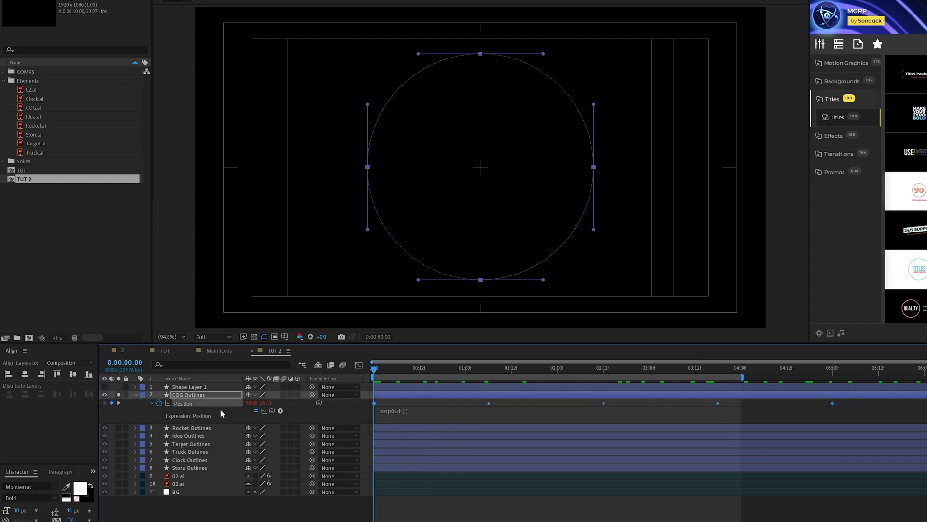
pyautogui.click(187, 424)
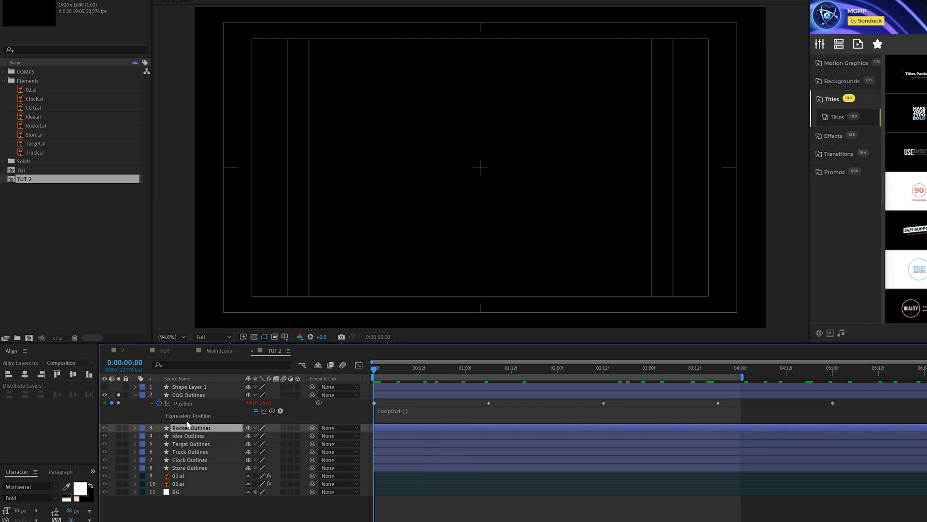
pyautogui.click(119, 395)
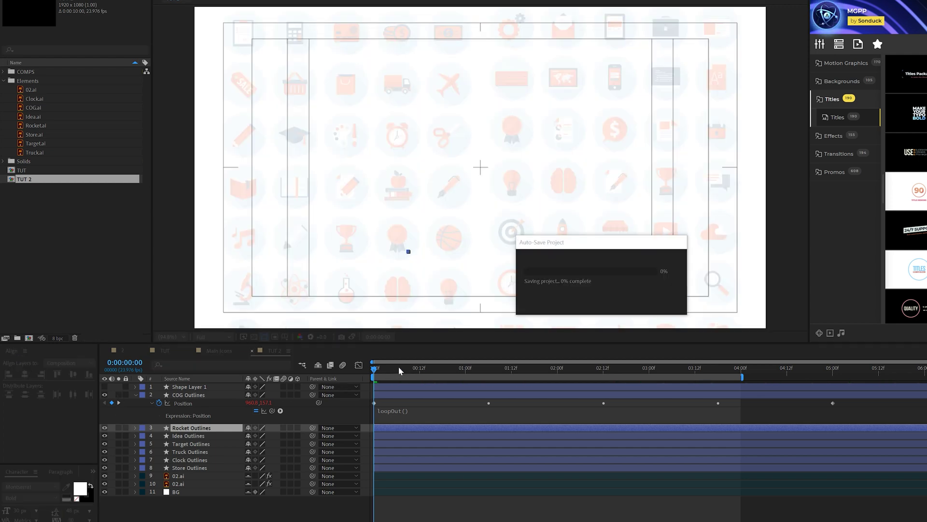
pyautogui.press('p')
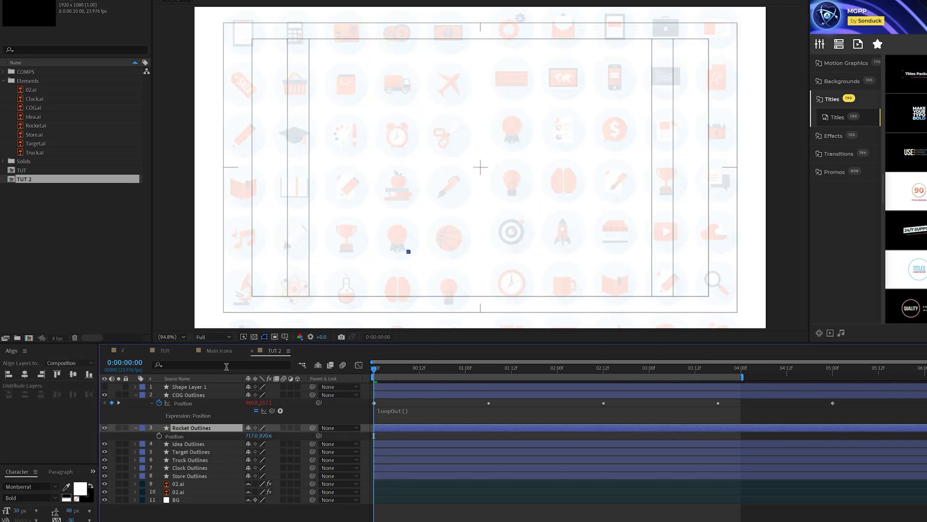
pyautogui.click(182, 436)
pyautogui.hotkey('ctrl', 'v')
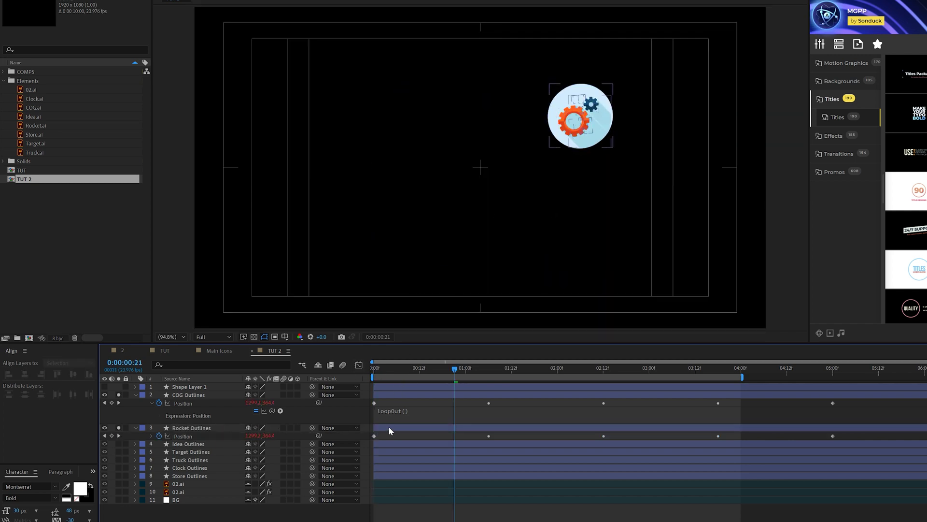
pyautogui.moveTo(402, 428); pyautogui.dragTo(486, 427)
pyautogui.press('space')
# Delay the Idea Outlines layer to start near 01:08 and preview the staggered orbit
pyautogui.click(179, 444)
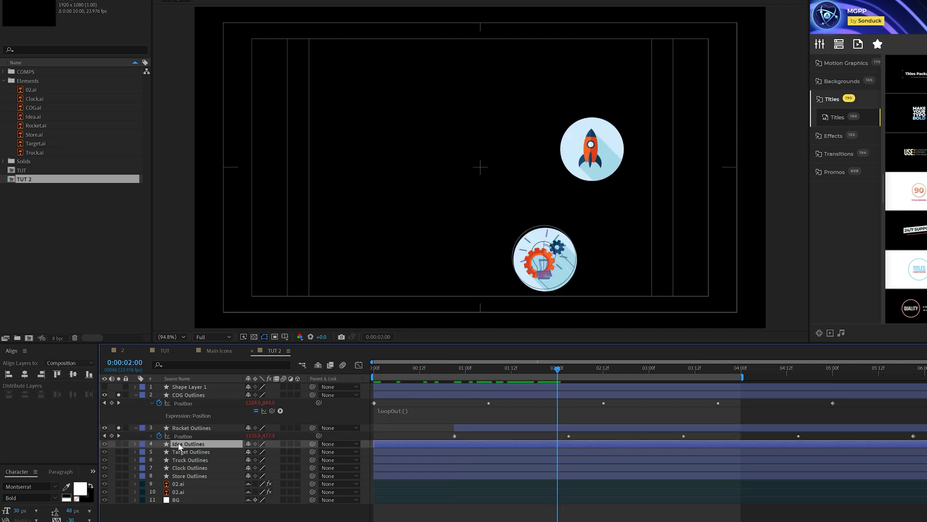
pyautogui.press('p')
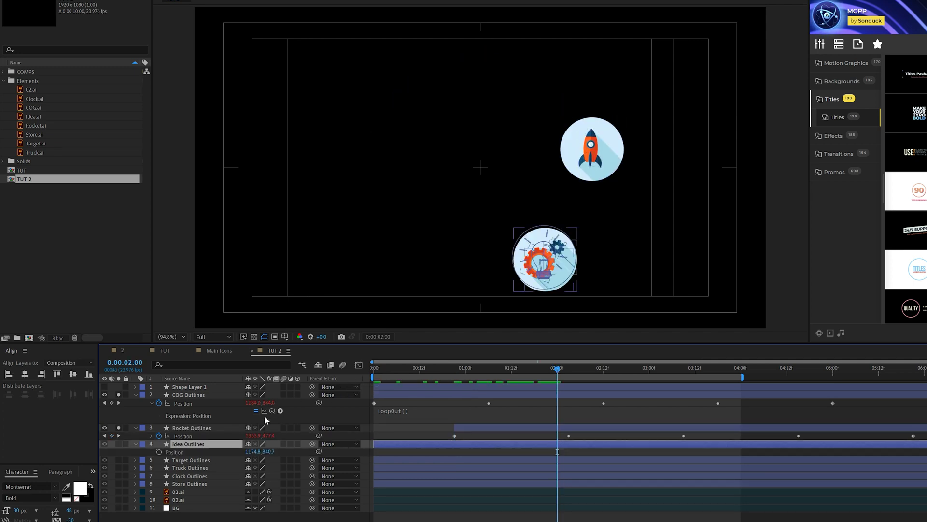
pyautogui.press('Home')
pyautogui.click(175, 452)
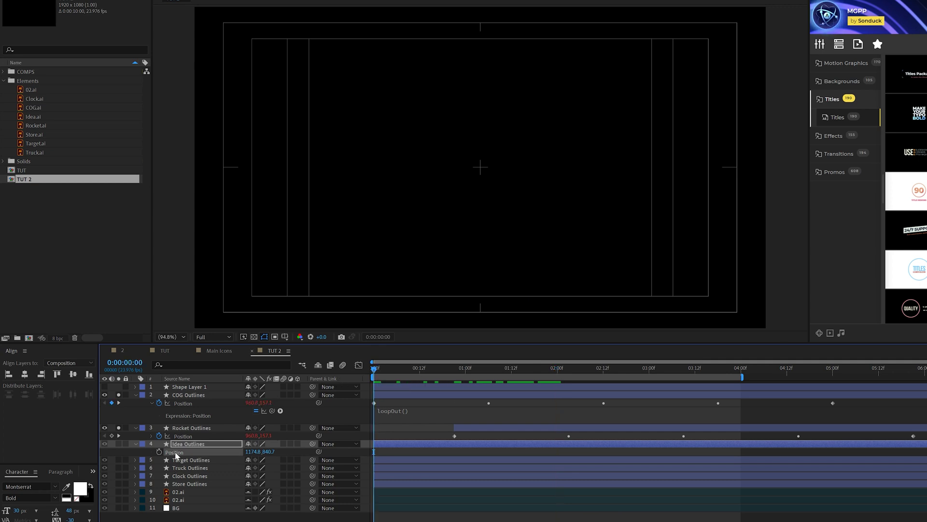
pyautogui.moveTo(399, 447); pyautogui.dragTo(556, 448)
pyautogui.press('space')
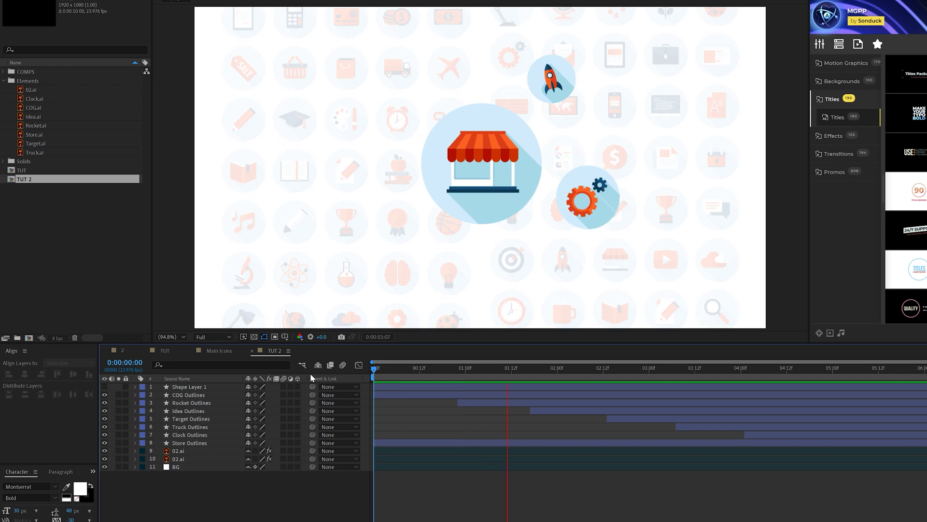